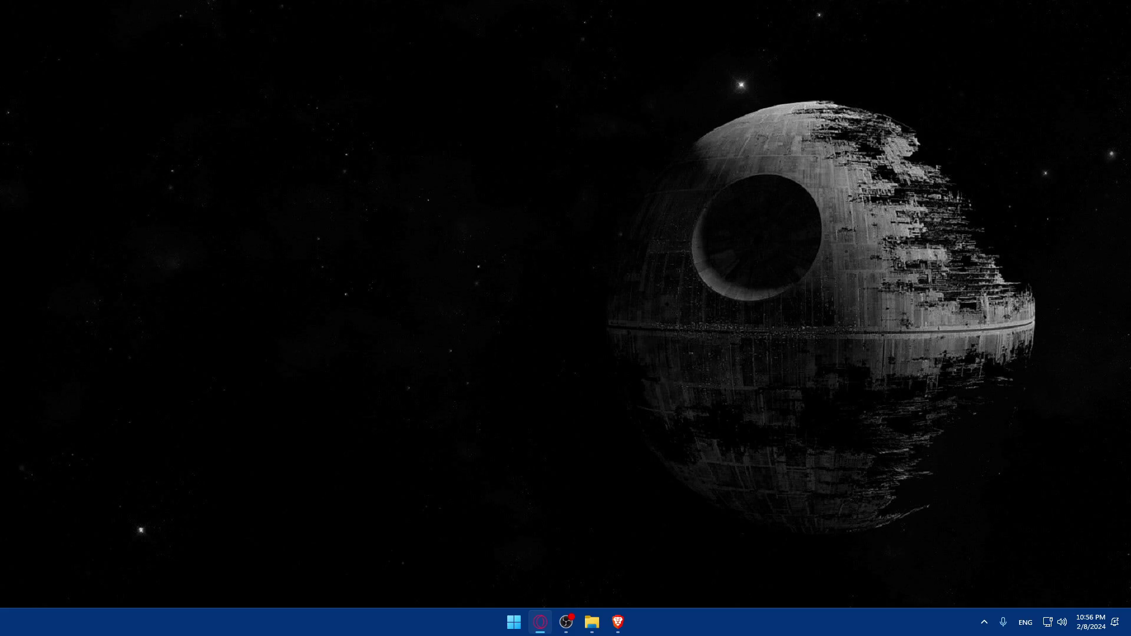
- Move Brave to the front of the taskbar and load asana.com in a private window
key("alt+Tab")
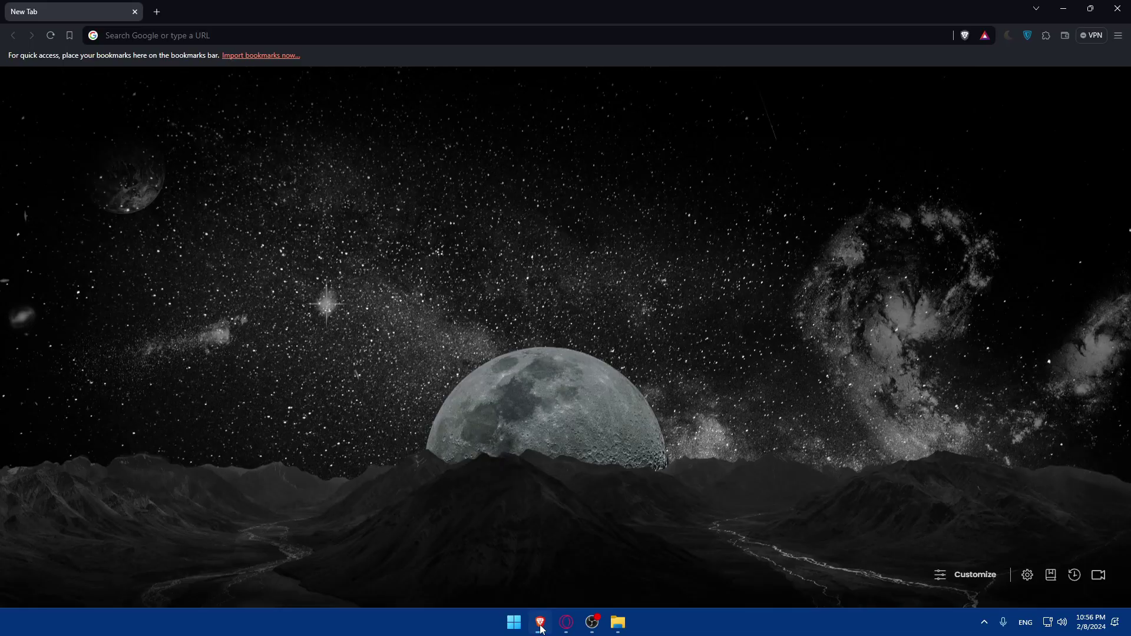
left_click_drag(622, 625, 582, 627)
left_click(500, 337)
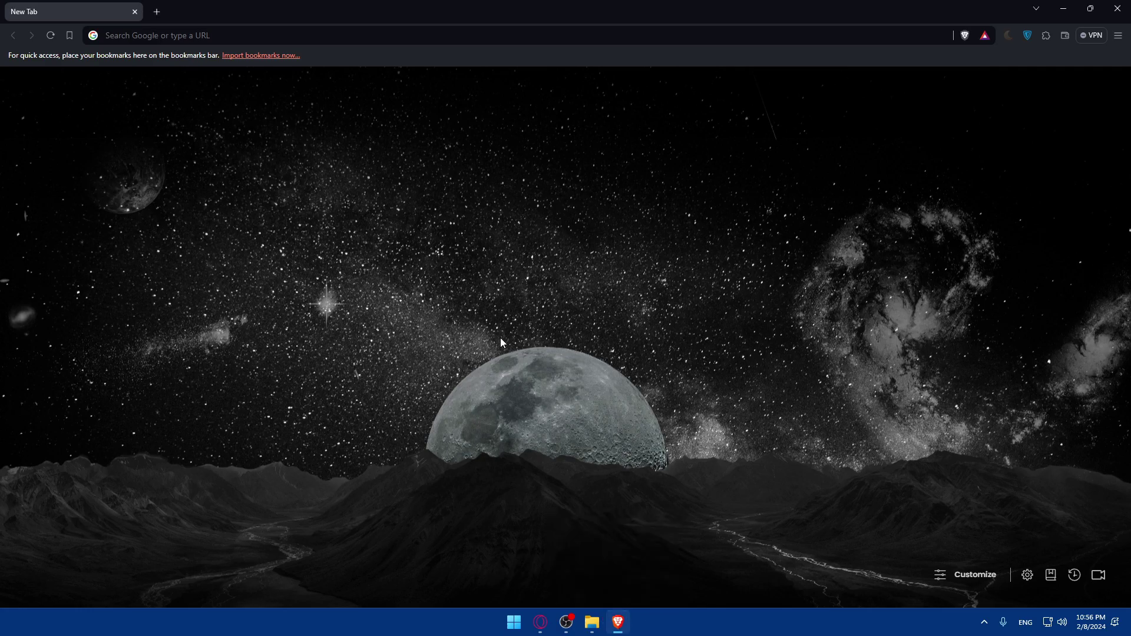
left_click(168, 43)
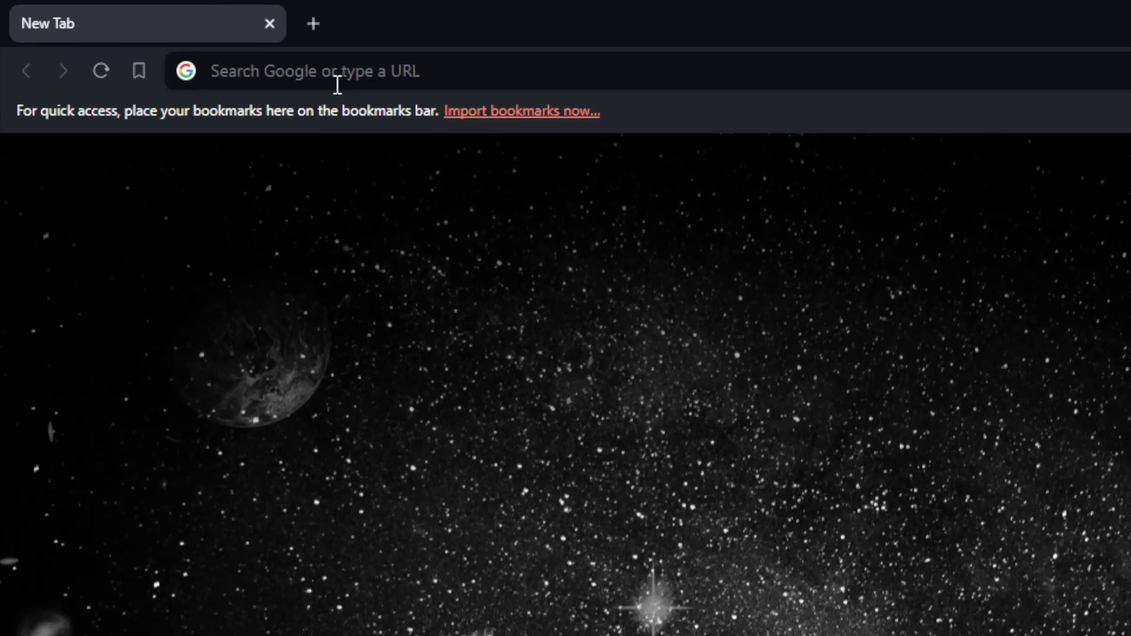
type("asana.com/0/home/1206559625392043")
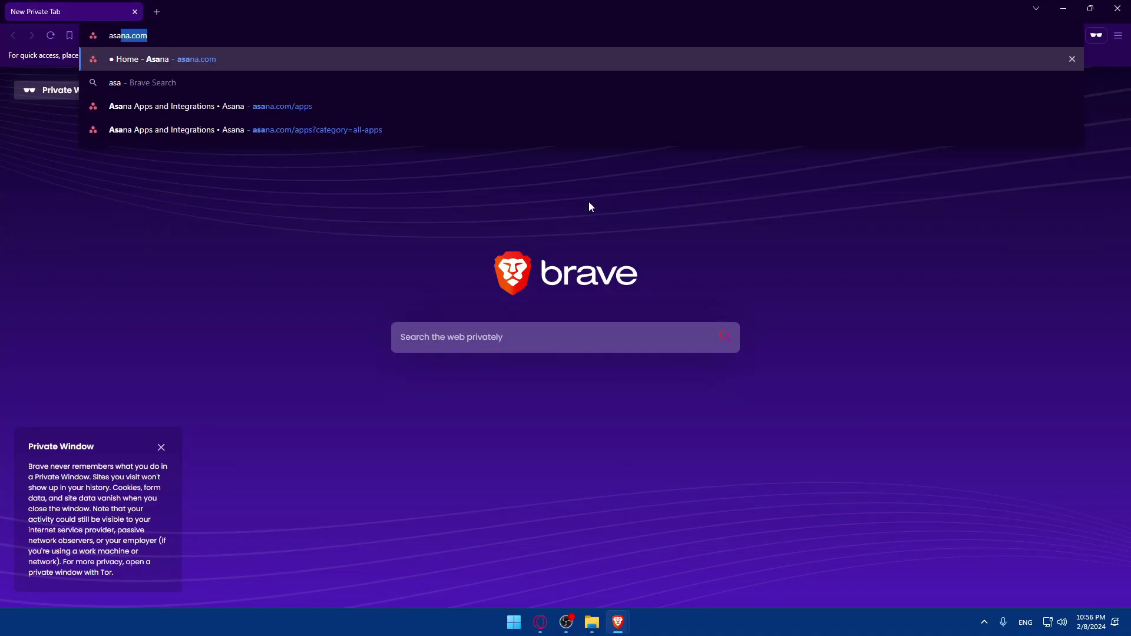
key("Return")
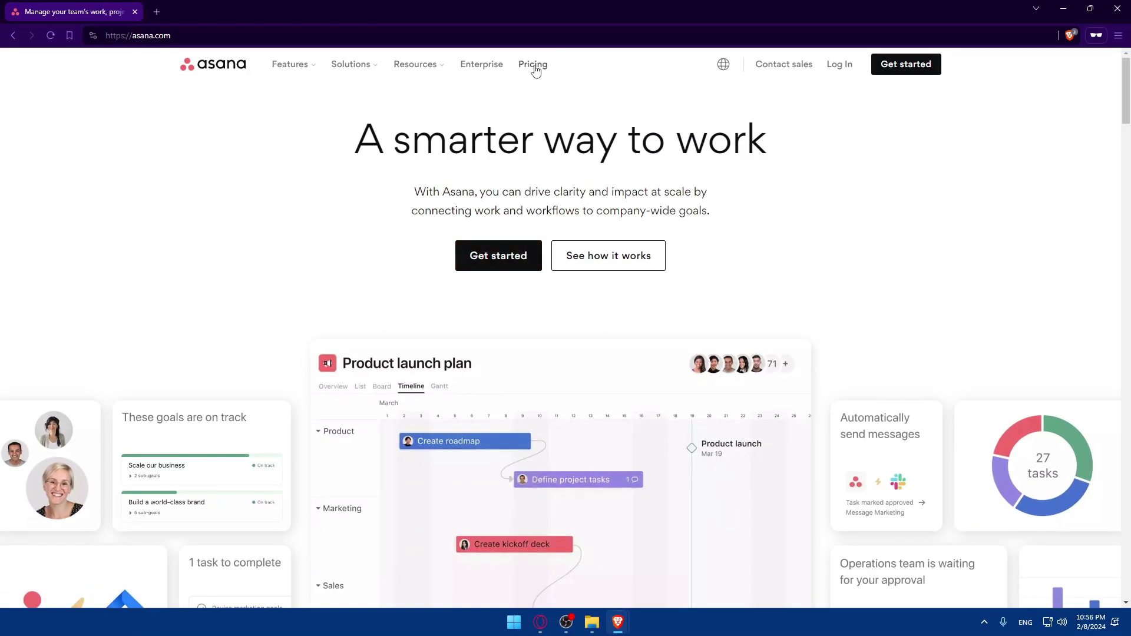
- Open Asana Pricing and switch to the Businesses & enterprises plans, Enterprise and Enterprise+
left_click(534, 66)
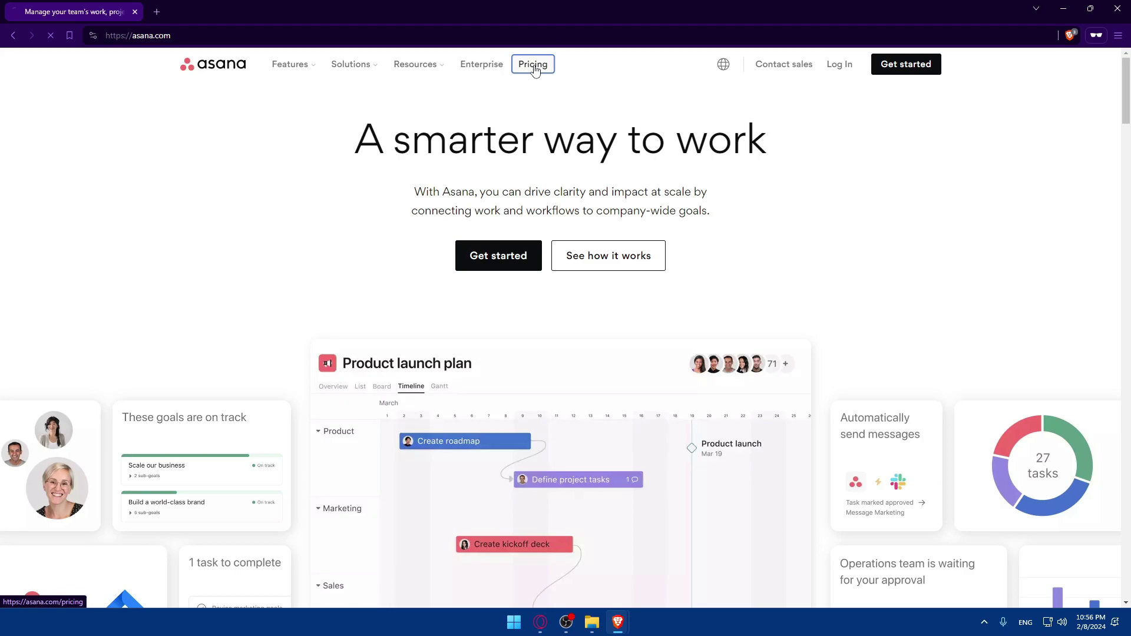
scroll(542, 324, "down", 5)
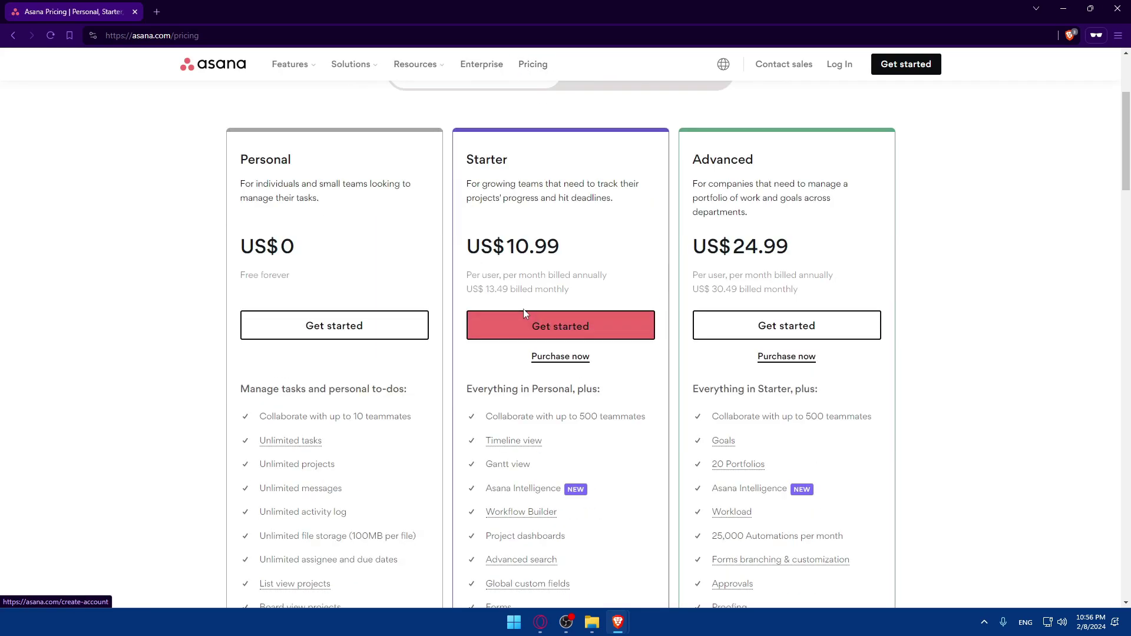
scroll(524, 309, "down", 5)
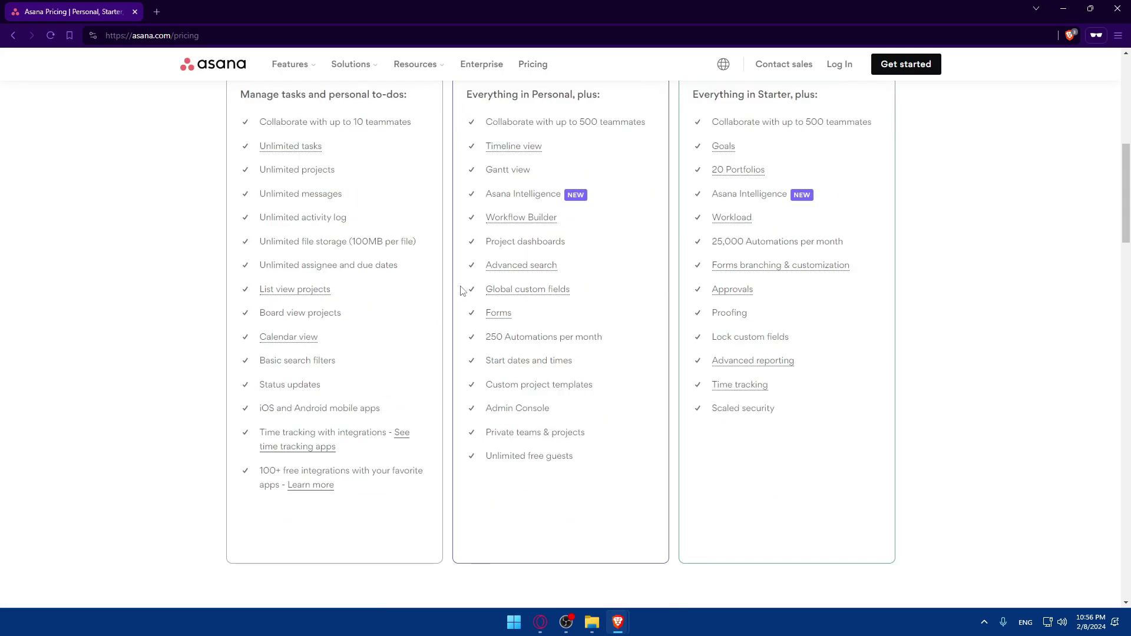
scroll(530, 265, "up", 7)
left_click(613, 176)
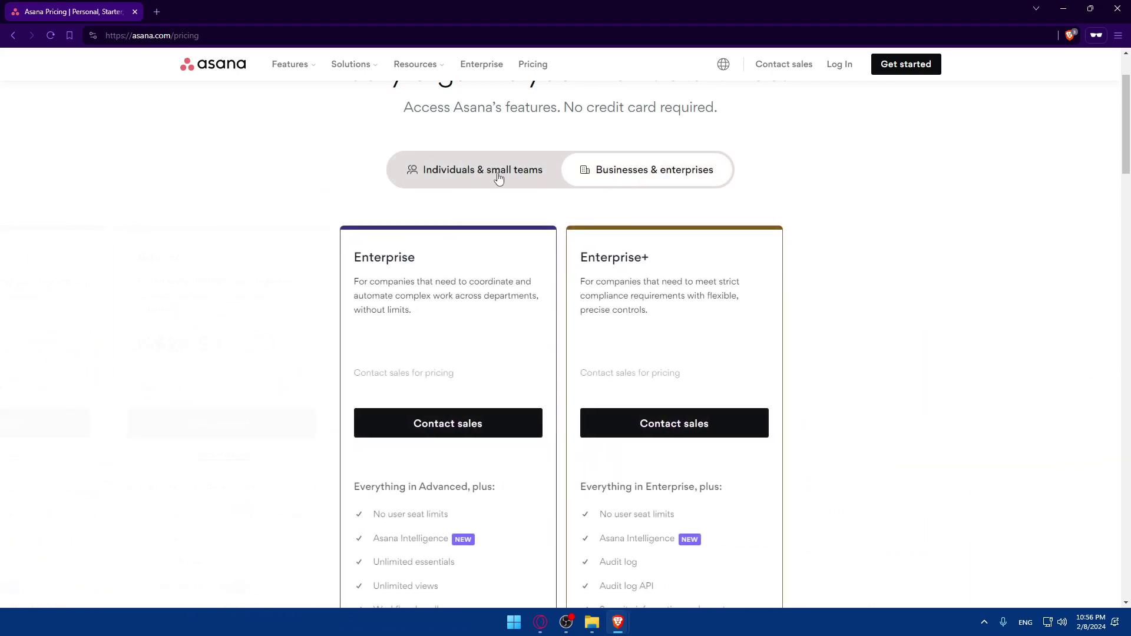
scroll(542, 252, "down", 3)
scroll(543, 248, "down", 3)
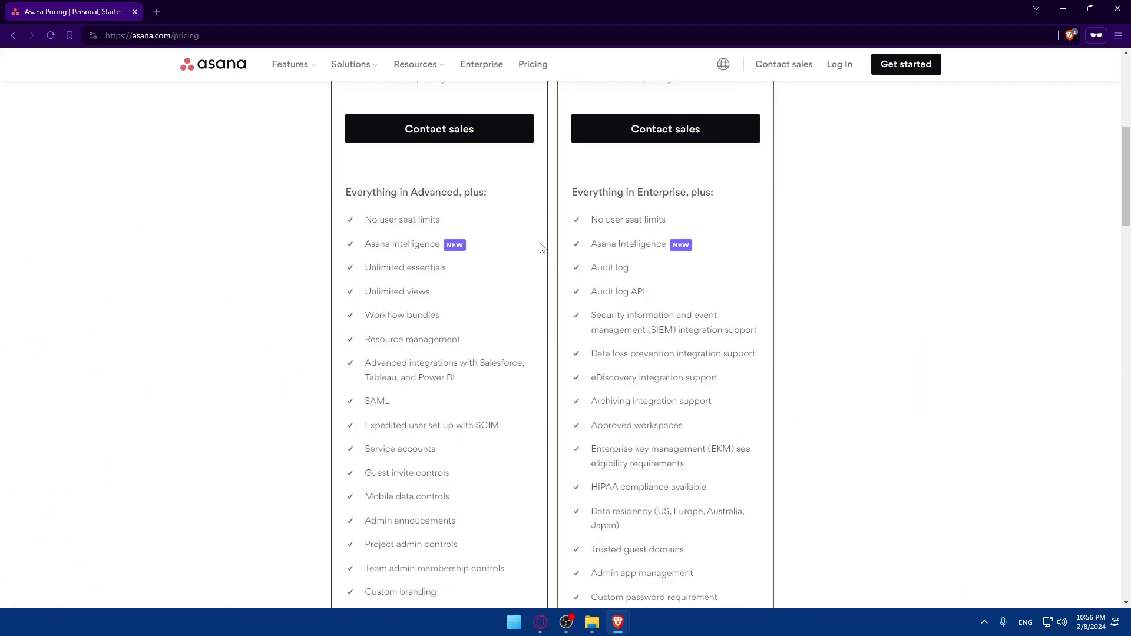
scroll(541, 247, "up", 8)
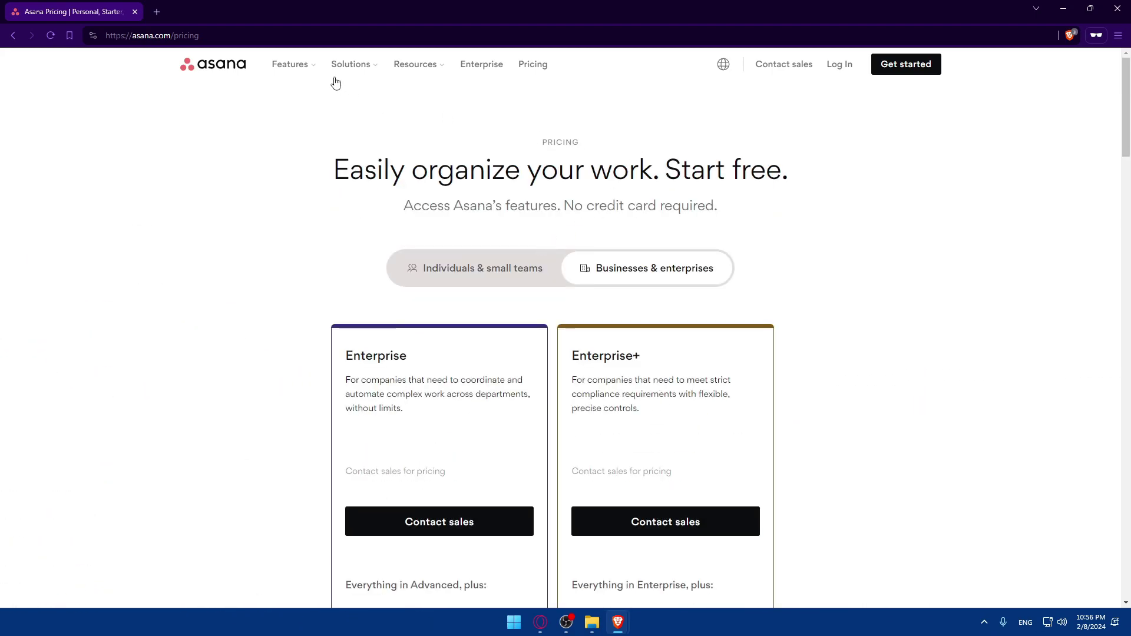
- Return to the Asana homepage and open the full integrations list from its integrations section
left_click(232, 65)
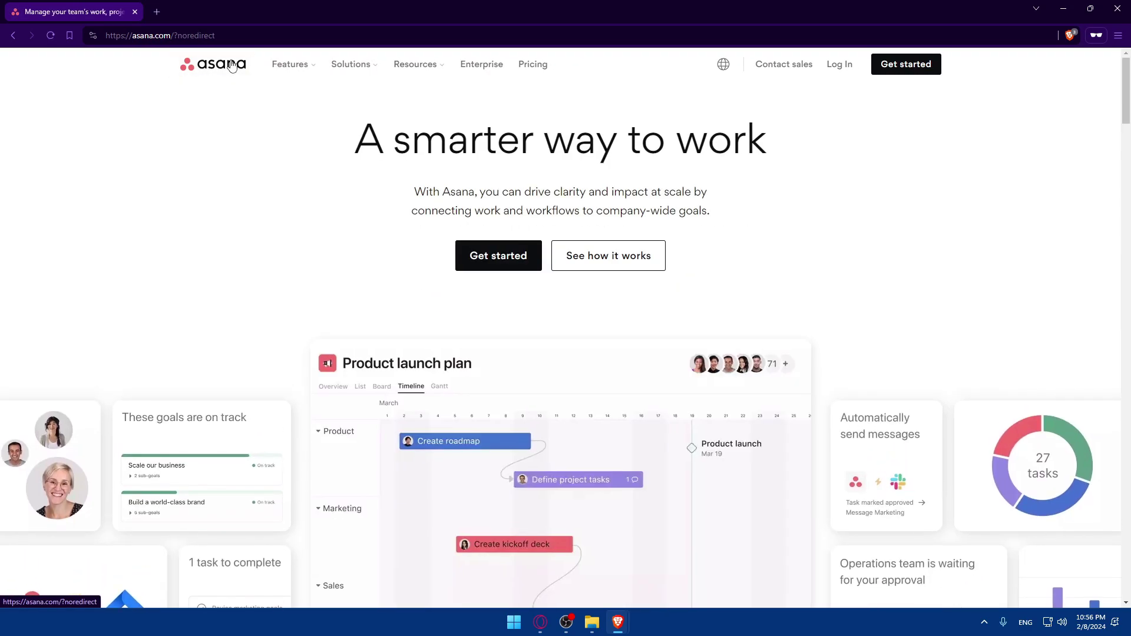
scroll(439, 259, "down", 10)
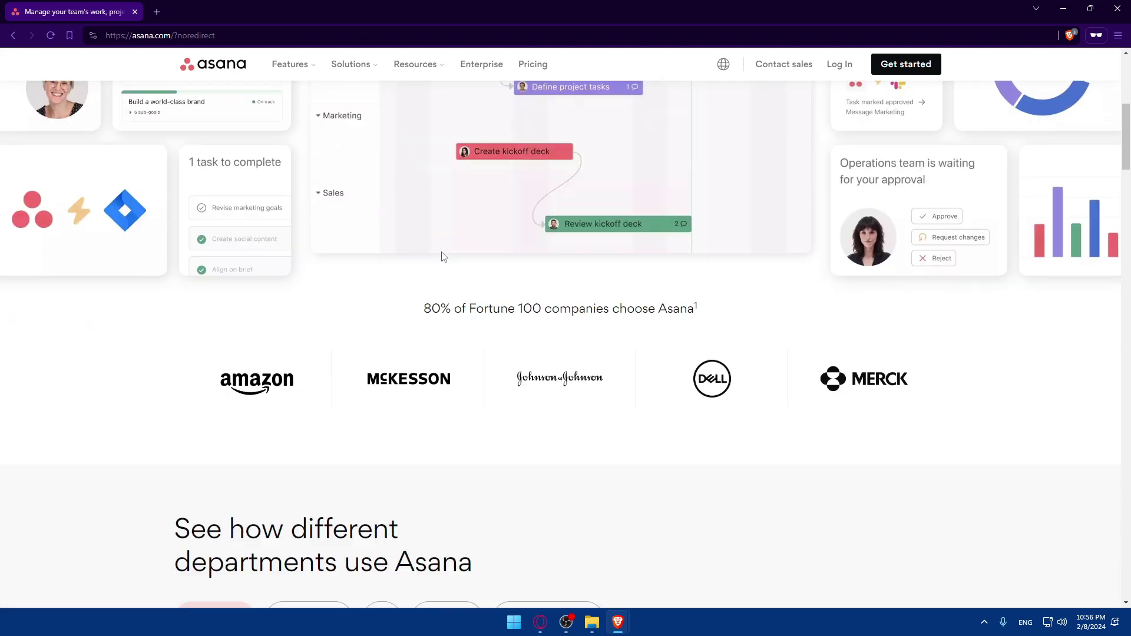
scroll(434, 260, "down", 19)
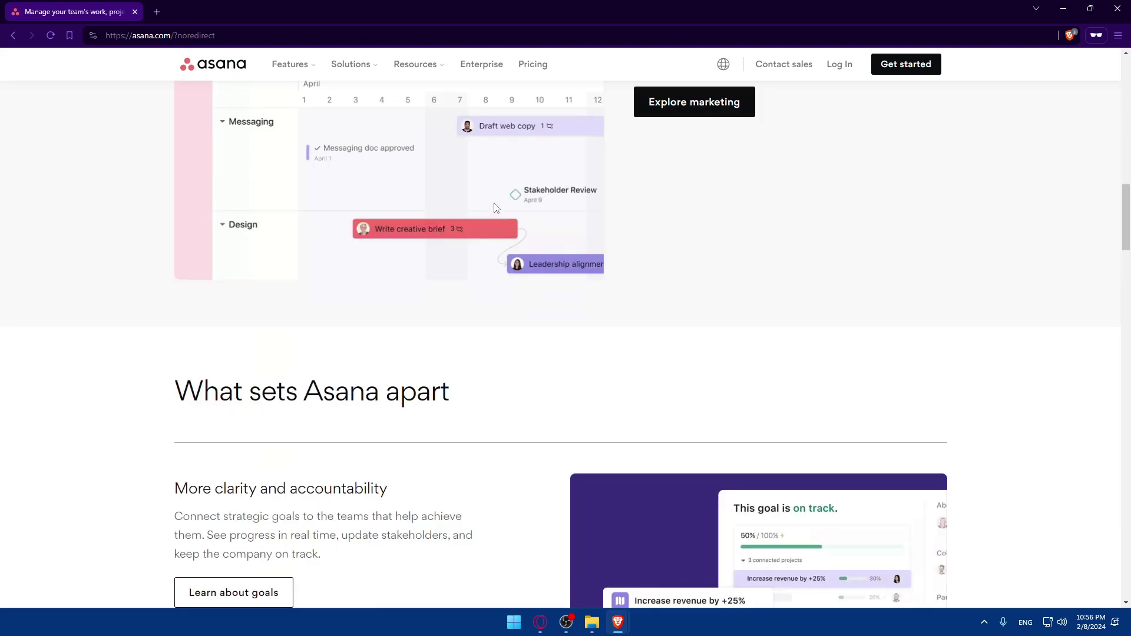
scroll(498, 206, "down", 10)
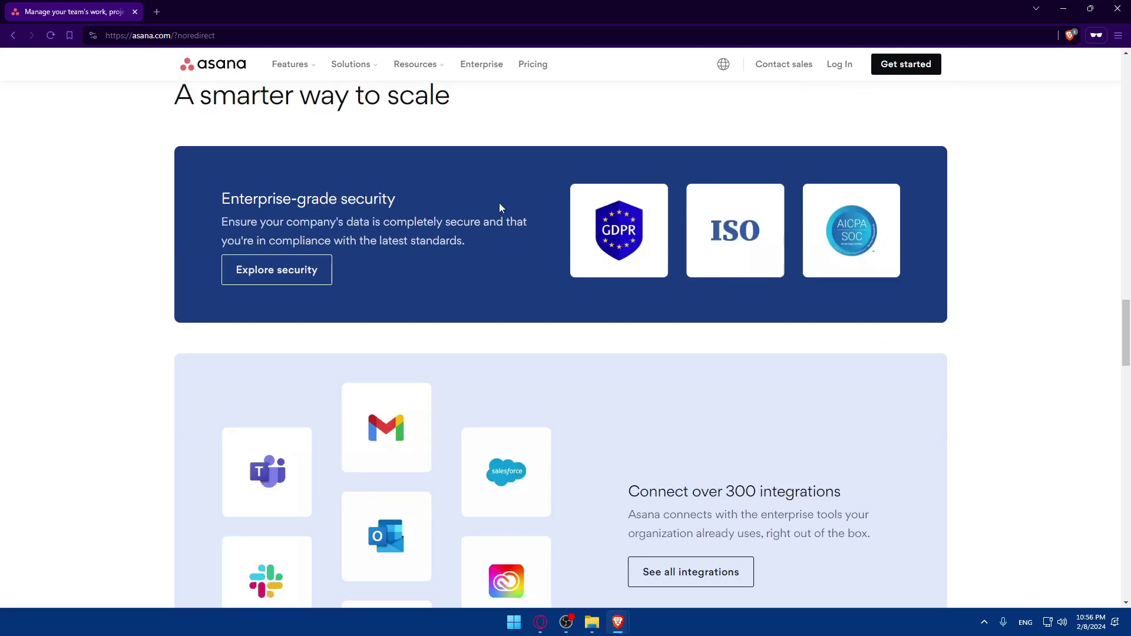
left_click_drag(628, 294, 892, 292)
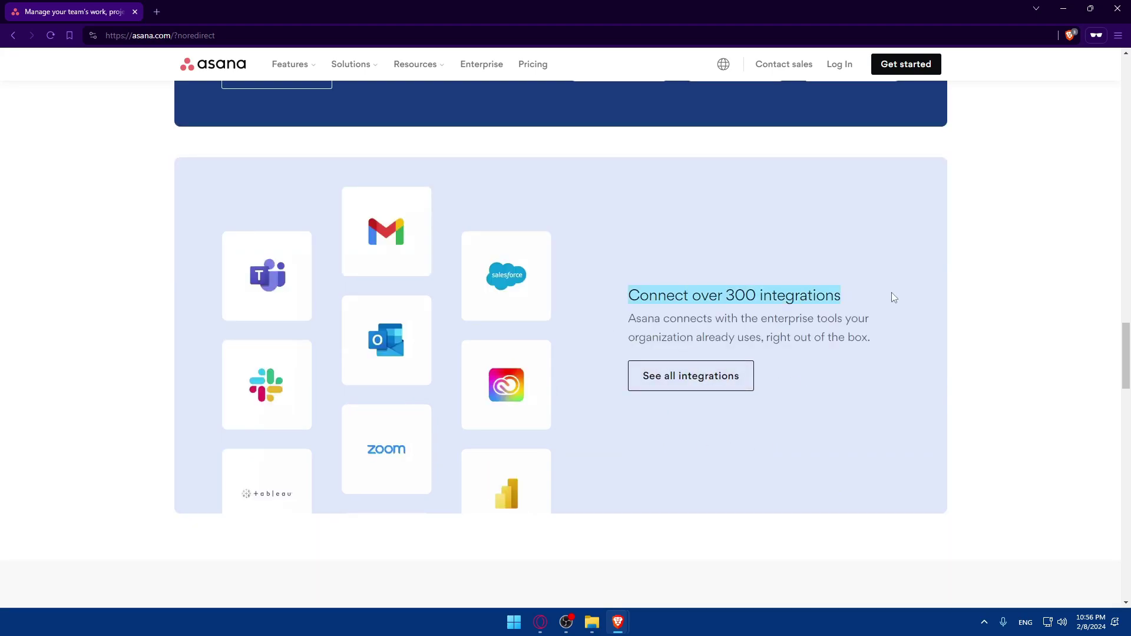
left_click(670, 391)
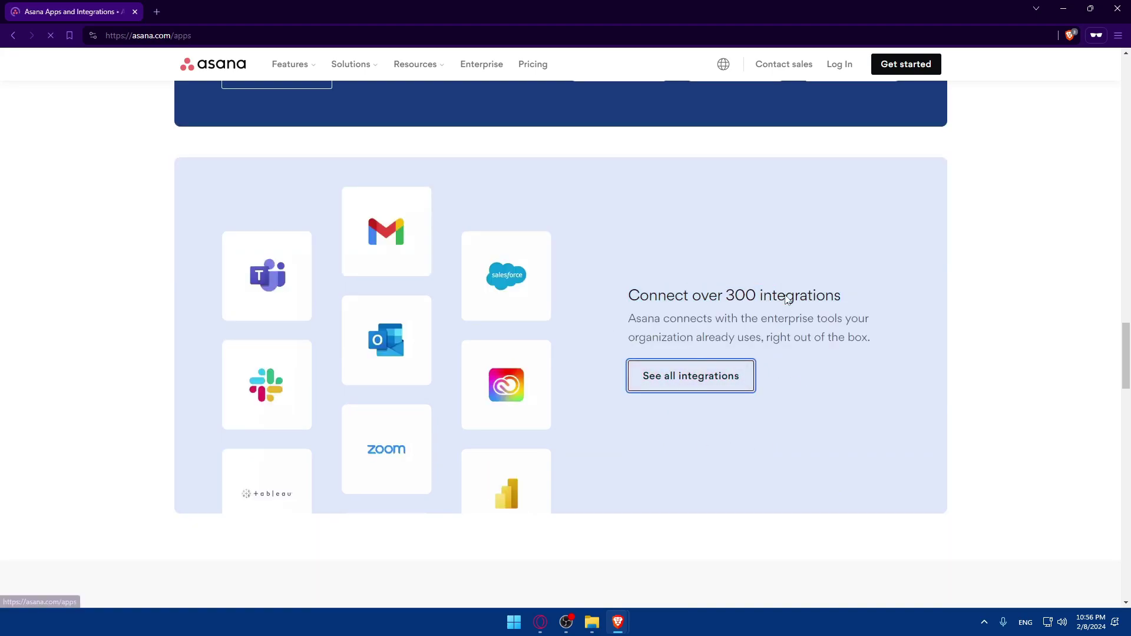
- Browse the integrations list, then go back to the homepage and scroll to its footer
scroll(648, 288, "down", 10)
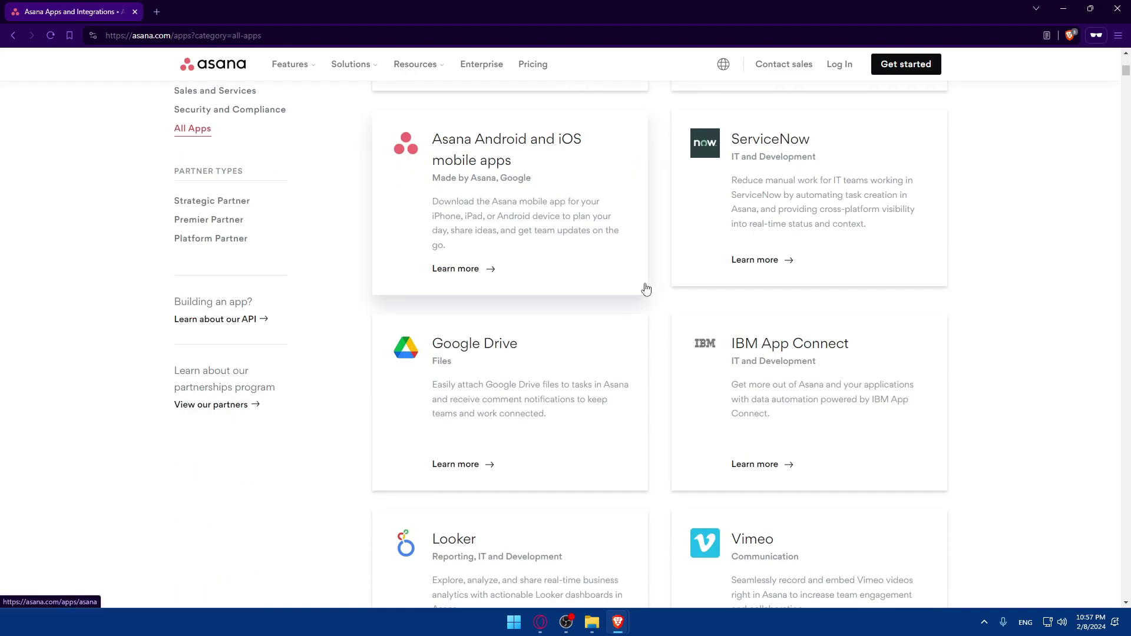
scroll(589, 288, "up", 10)
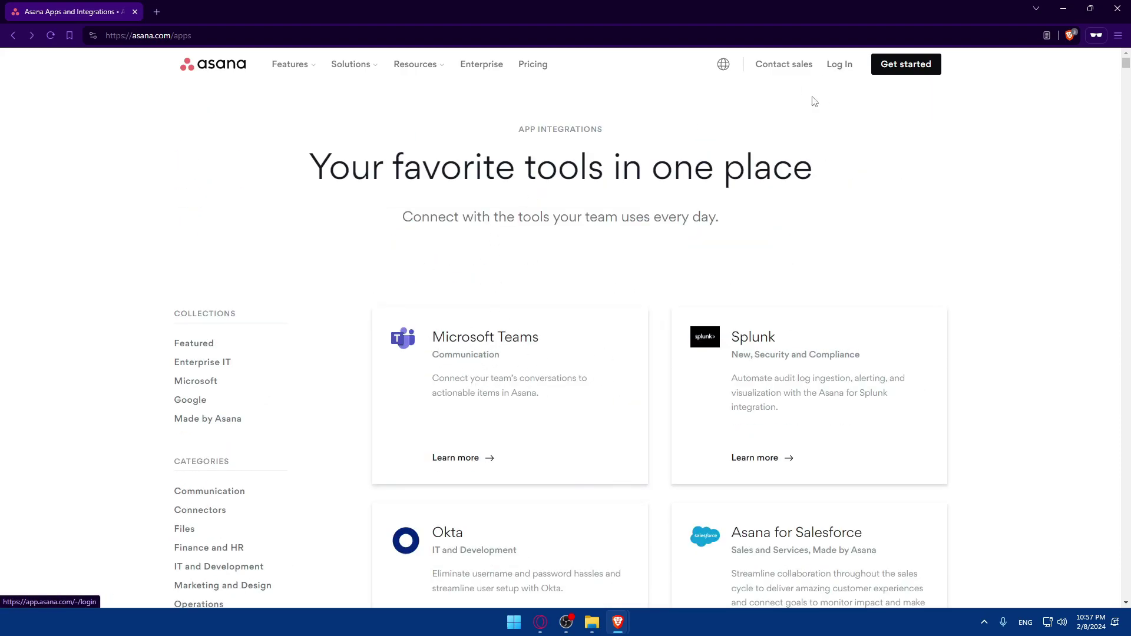
key("alt+Left")
scroll(519, 323, "down", 20)
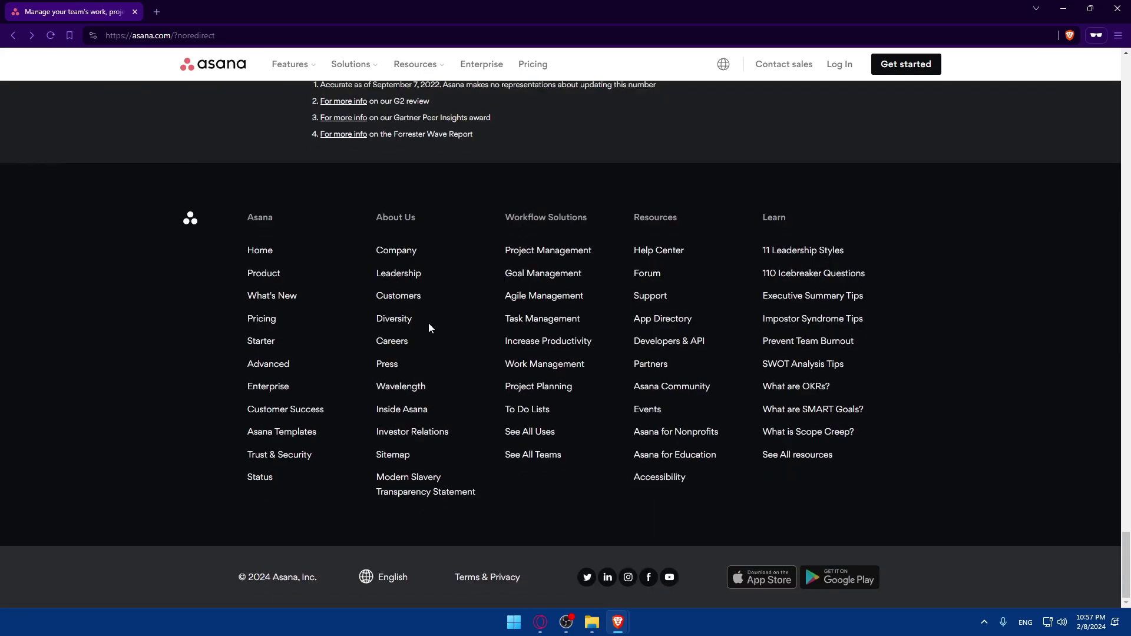
- Switch to the regular Brave window and load asana.com/apps in a new tab
left_click(1117, 8)
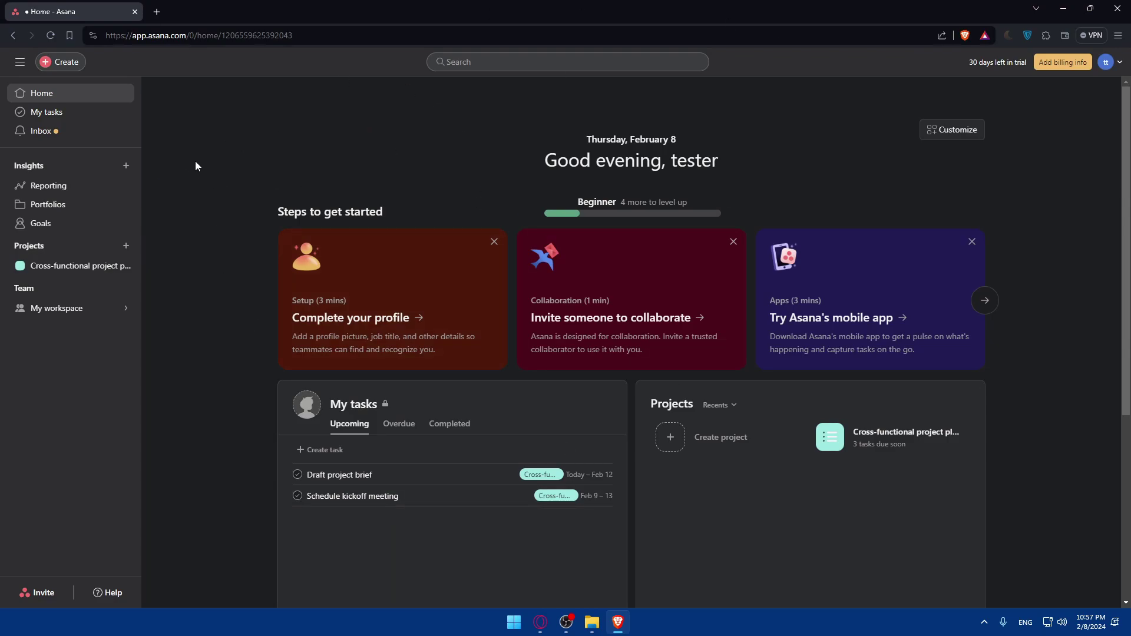
left_click(158, 12)
type("asan")
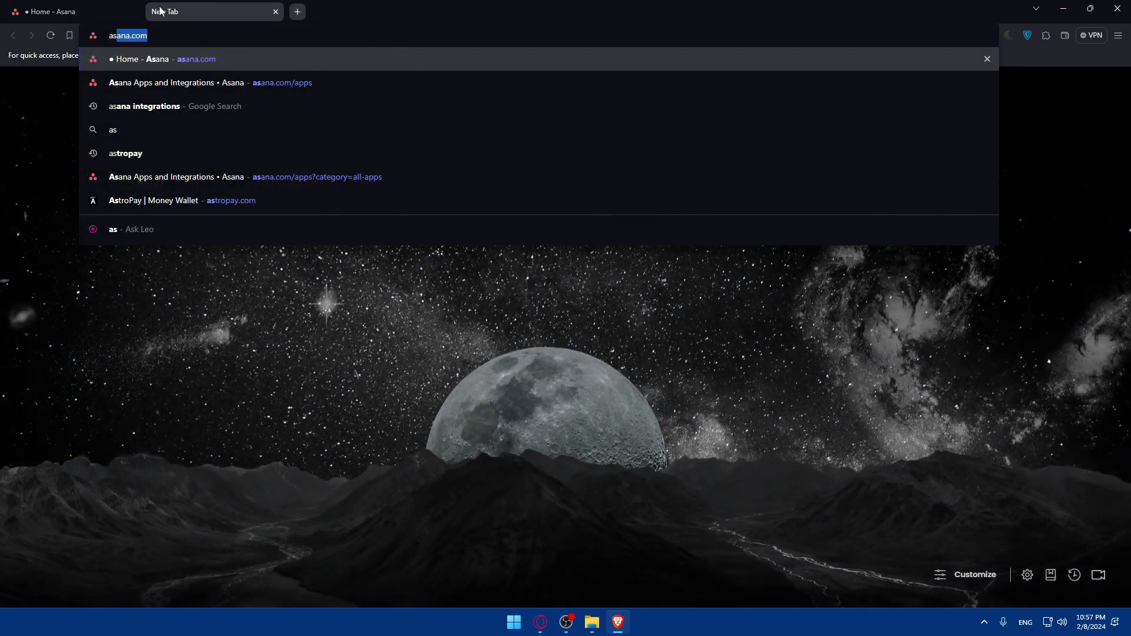
type("a.com/")
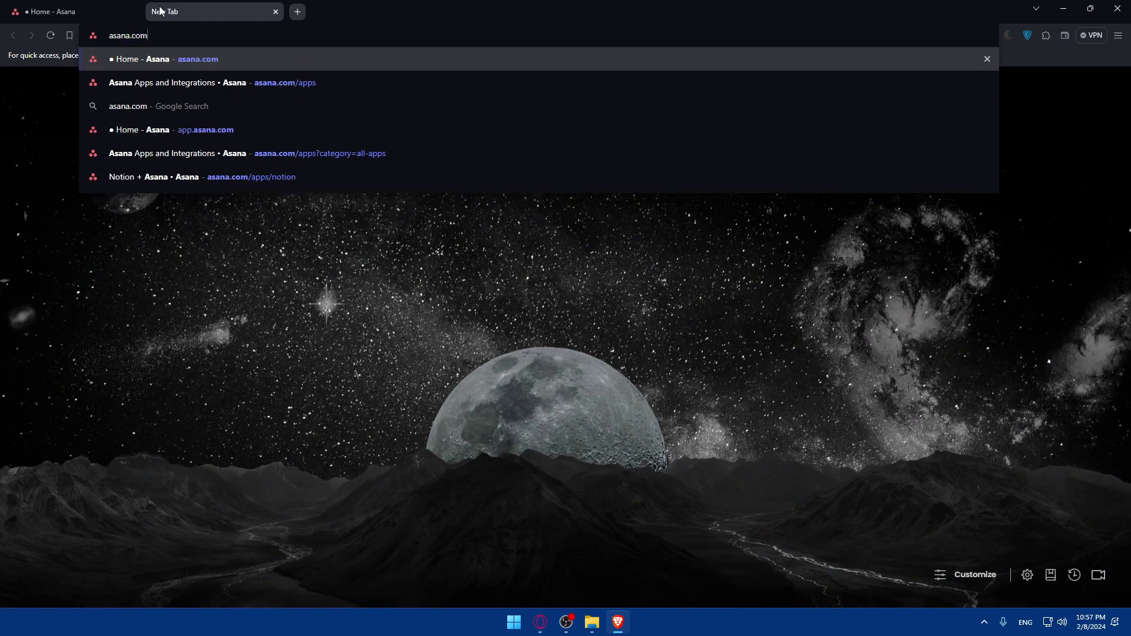
type("apps")
key("Return")
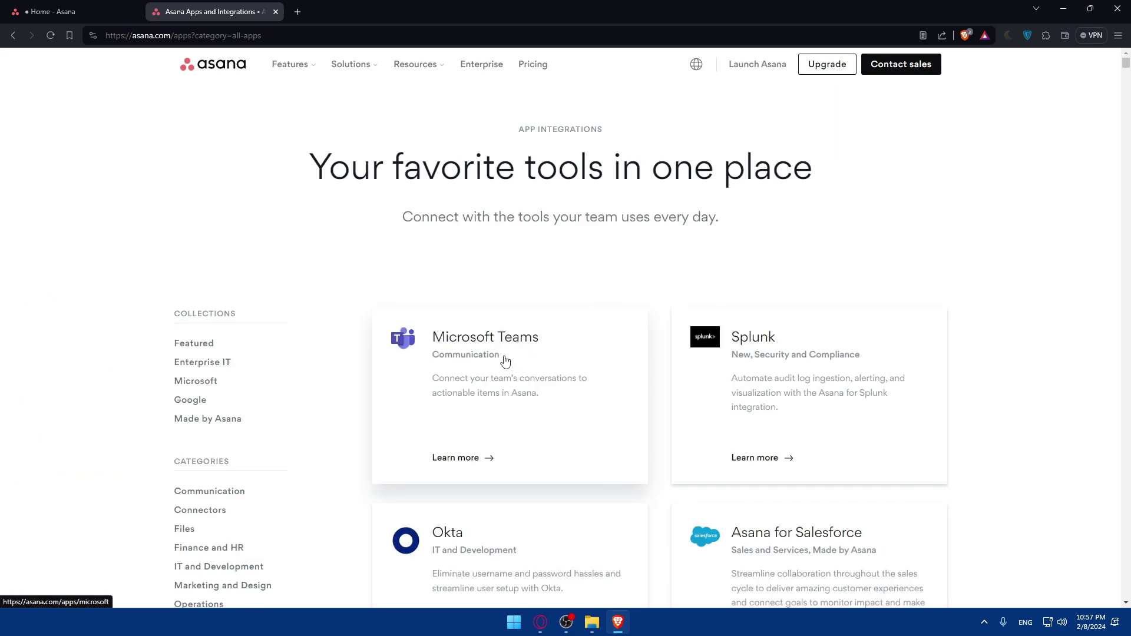
- Scroll the apps directory back to the top so the Microsoft Teams card shows first
left_click_drag(1126, 66, 1128, 124)
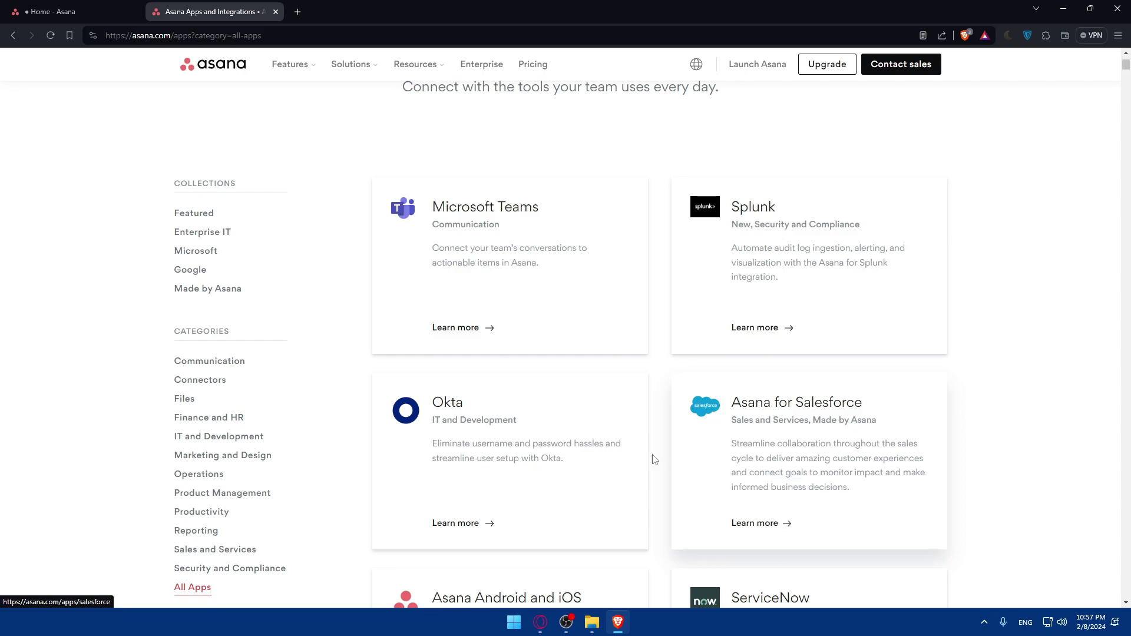
scroll(281, 254, "down", 3)
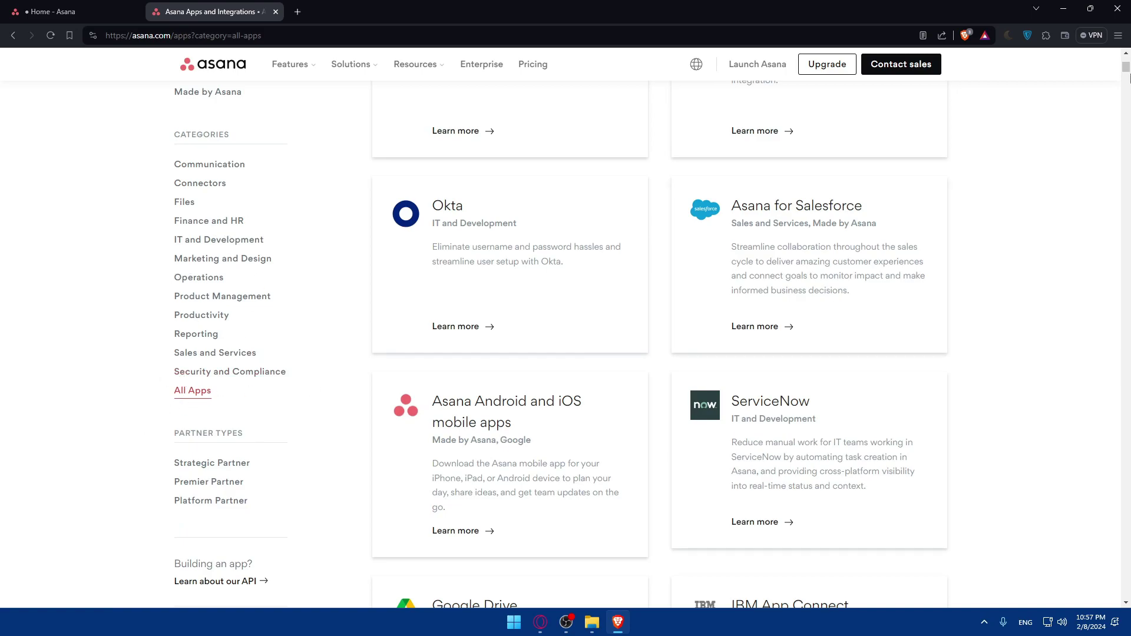
left_click_drag(1125, 69, 1126, 59)
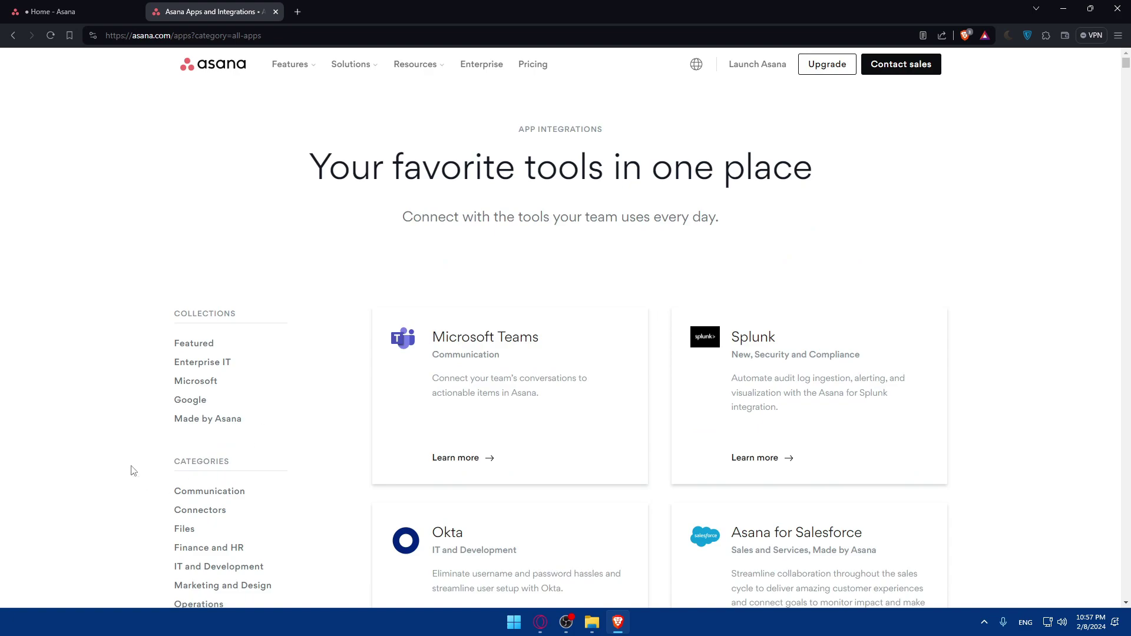
scroll(216, 442, "down", 3)
scroll(189, 406, "up", 3)
- Search the integrations page for Slack and step through all seven matches, ending at Xoba
key("ctrl+f")
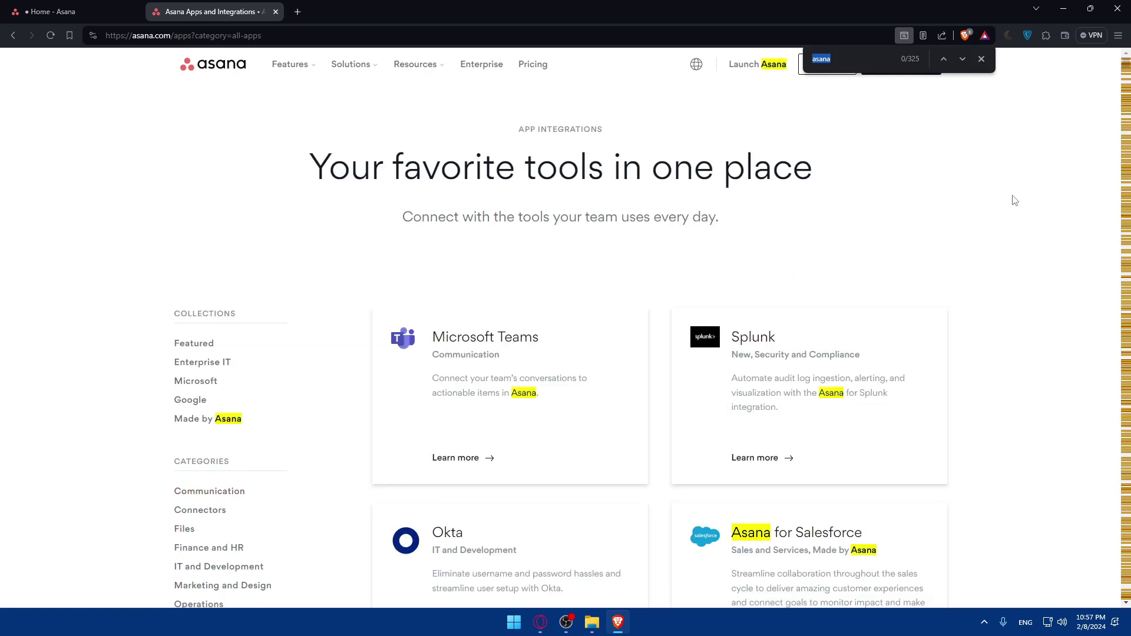
key("BackSpace")
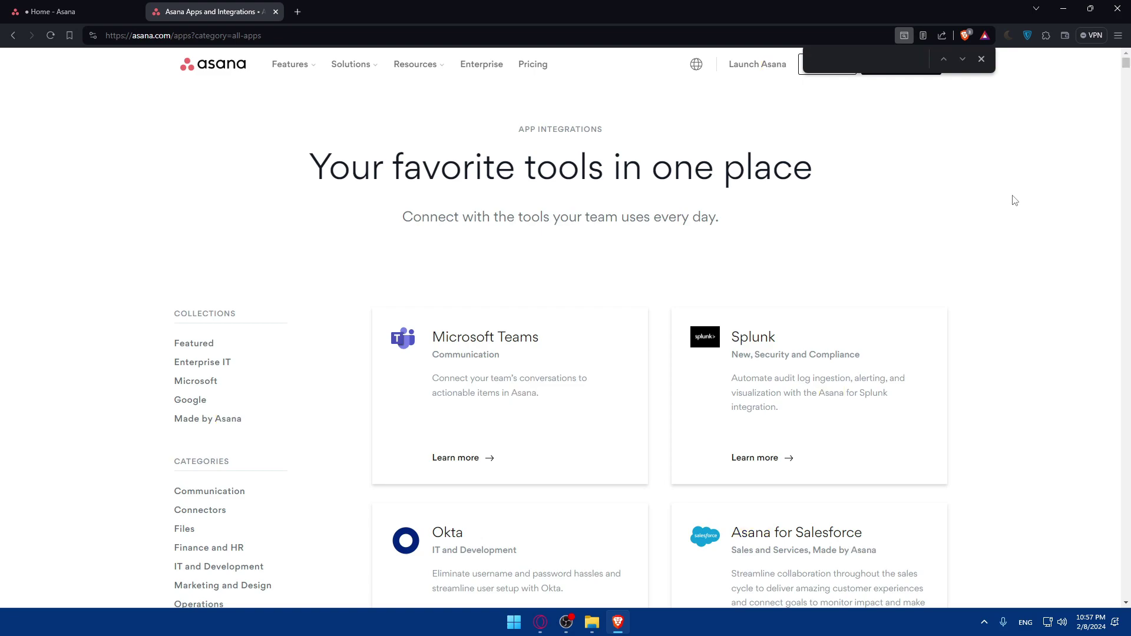
type("slack")
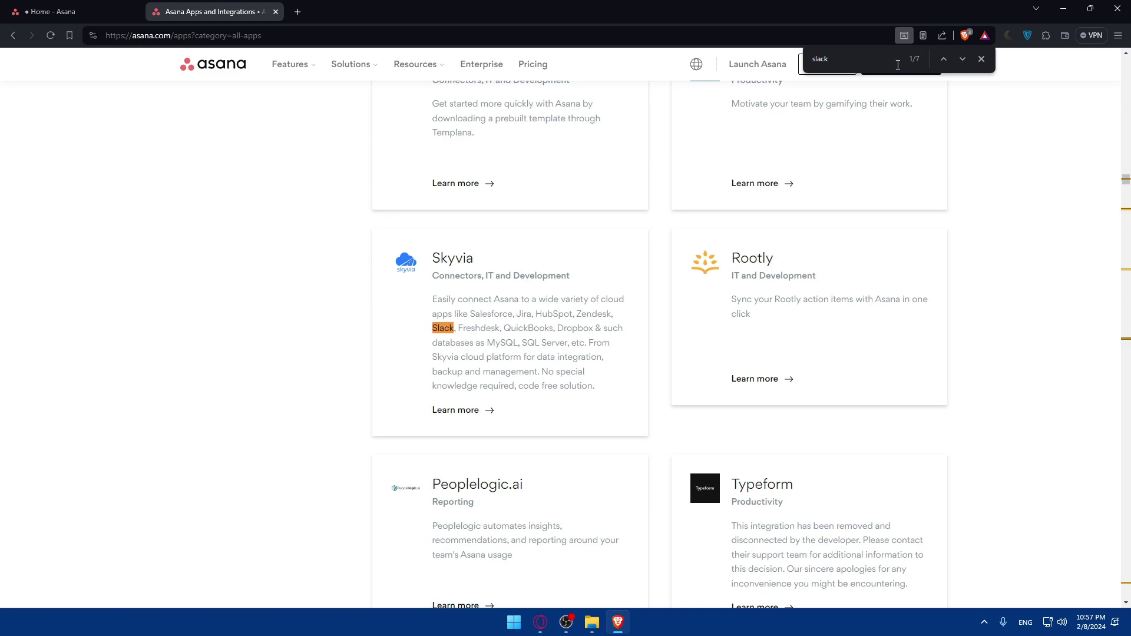
left_click(964, 59)
left_click(964, 59)
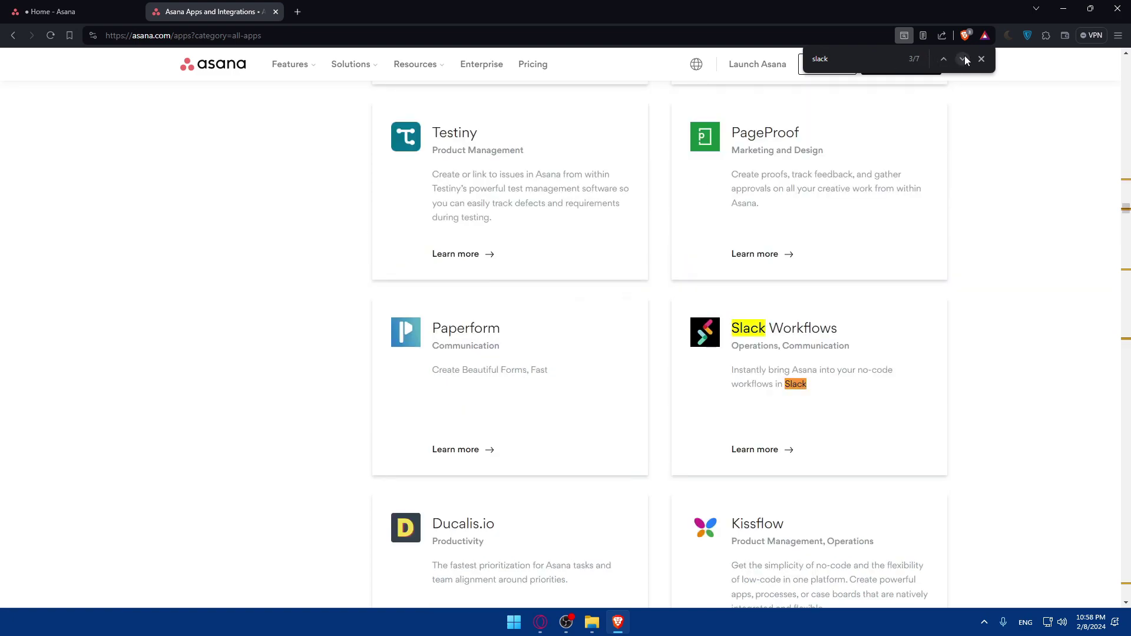
left_click(964, 59)
left_click(964, 59)
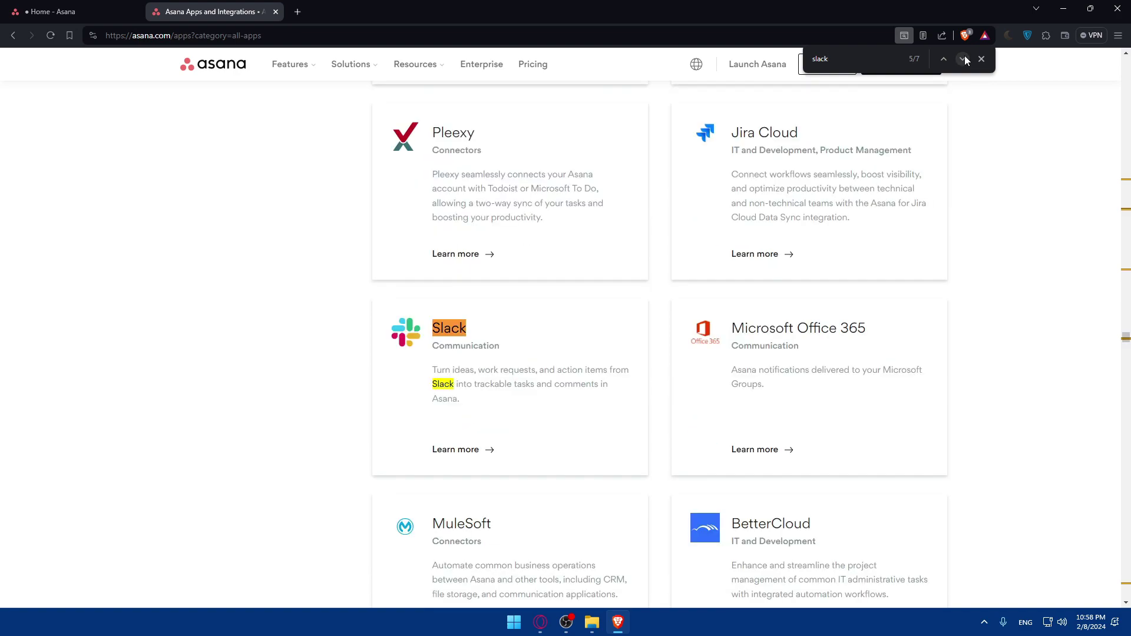
left_click(964, 59)
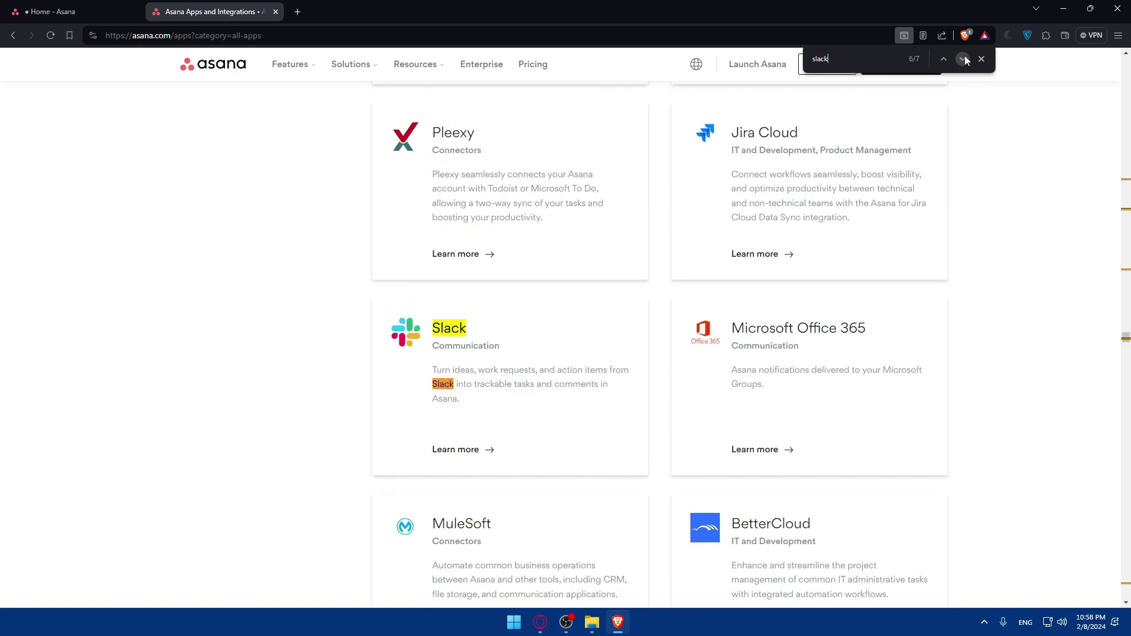
left_click(964, 59)
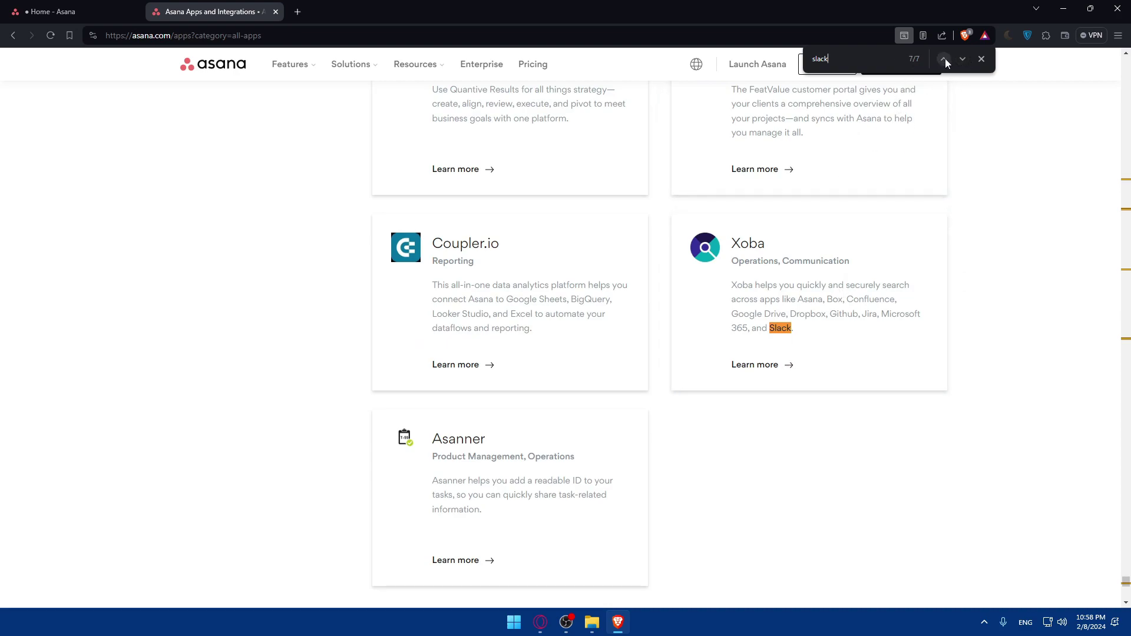
- Close the search, jump to the page top, and reopen find with the Slack query
left_click(982, 60)
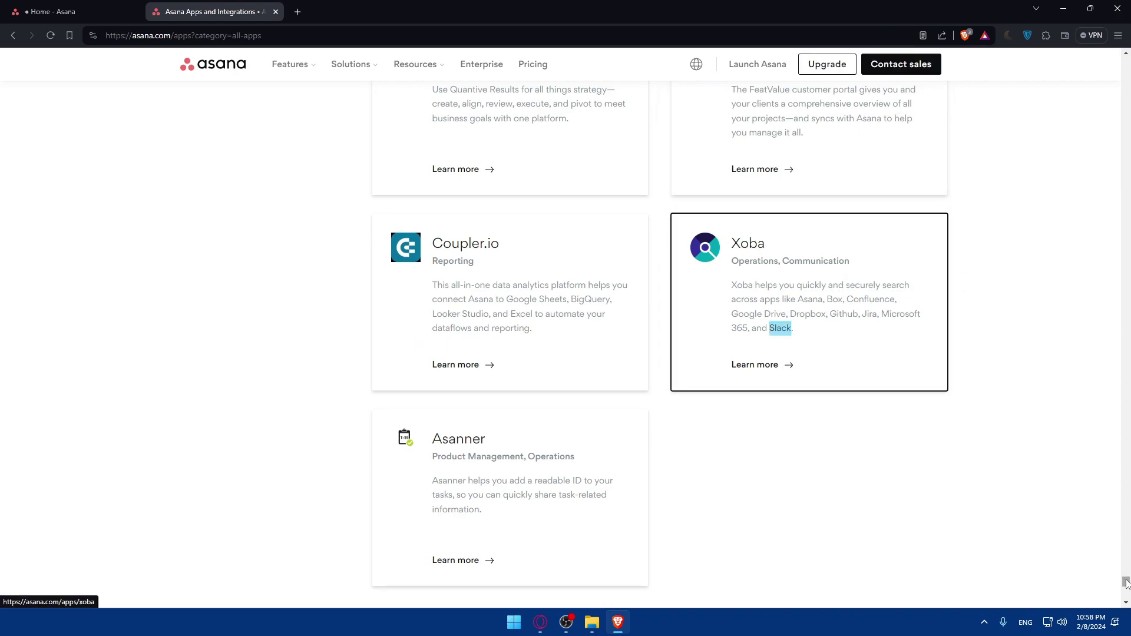
key("Home")
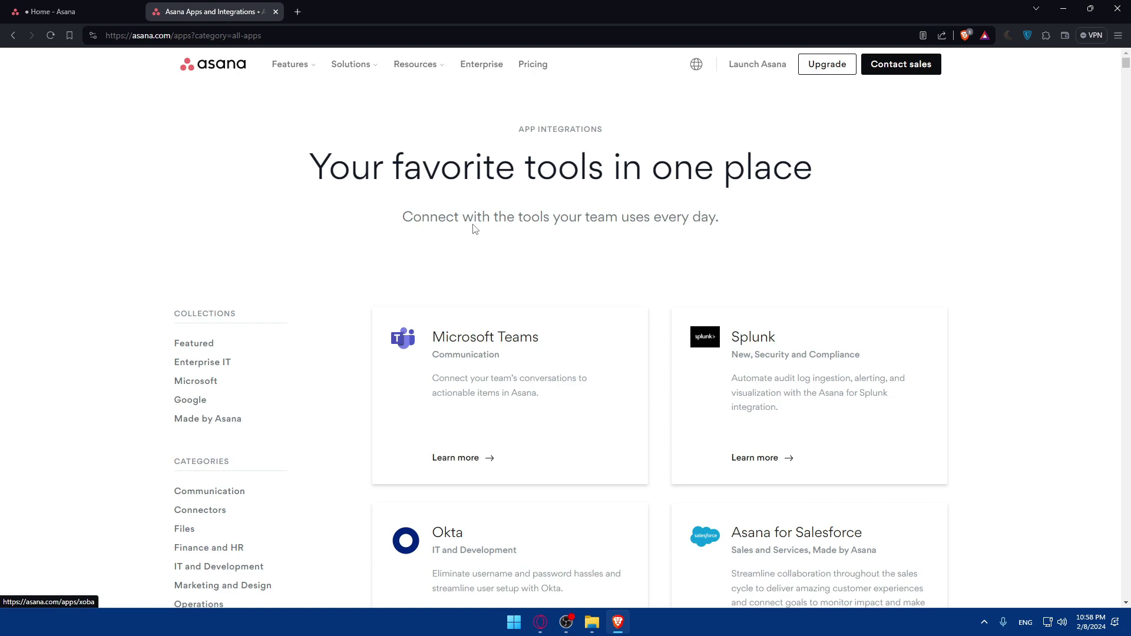
key("ctrl+f")
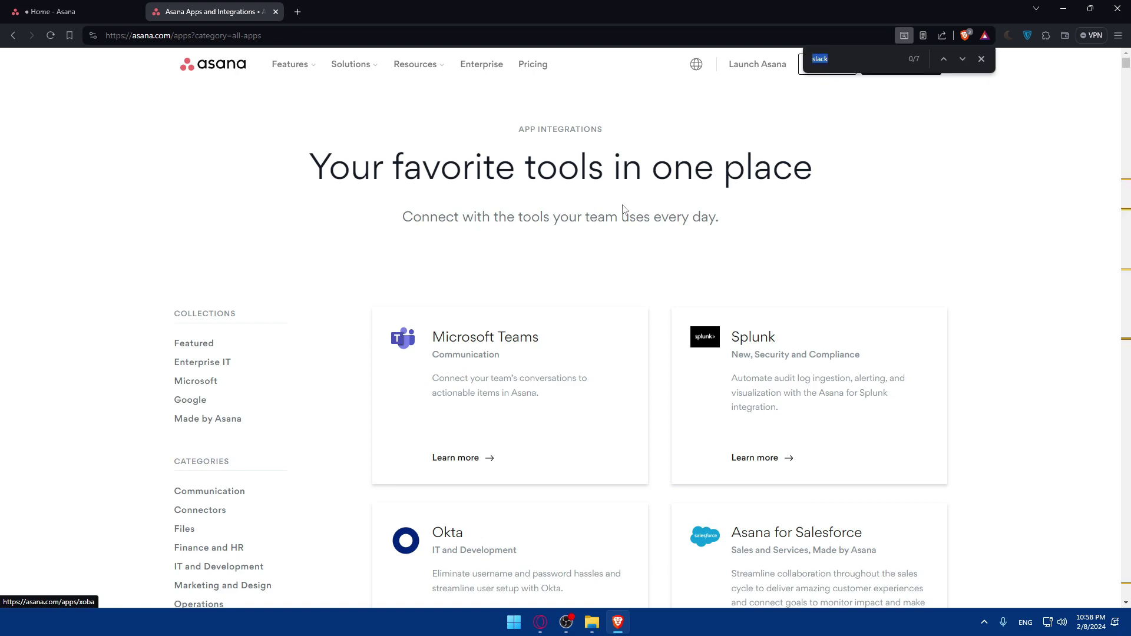
- Close the find bar and open the Microsoft Teams integration page
left_click(981, 59)
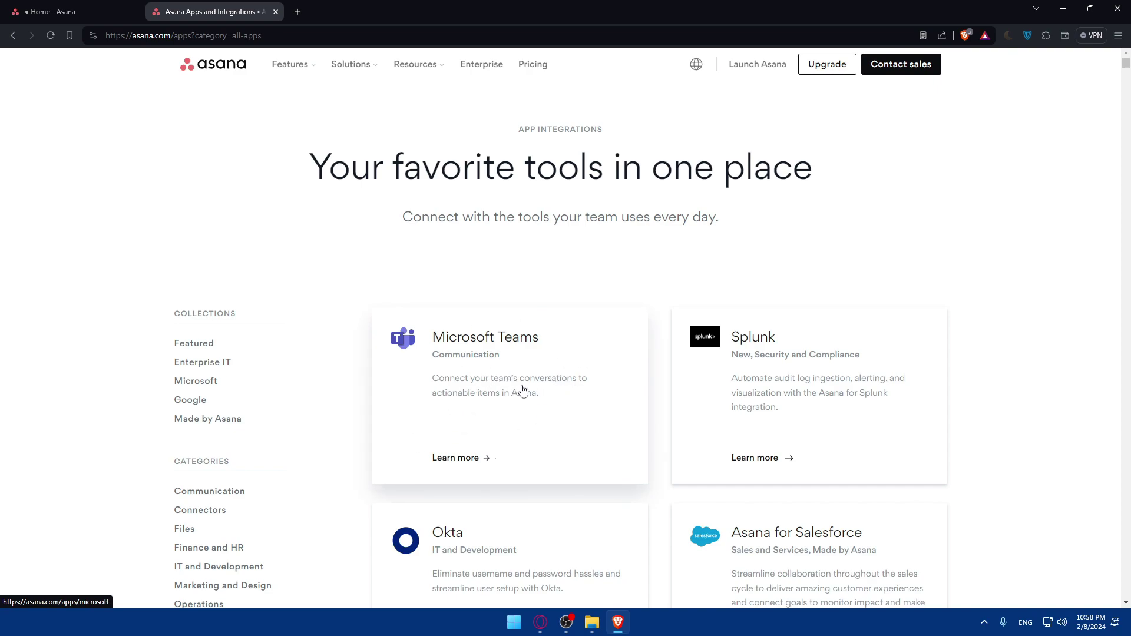
left_click(464, 396)
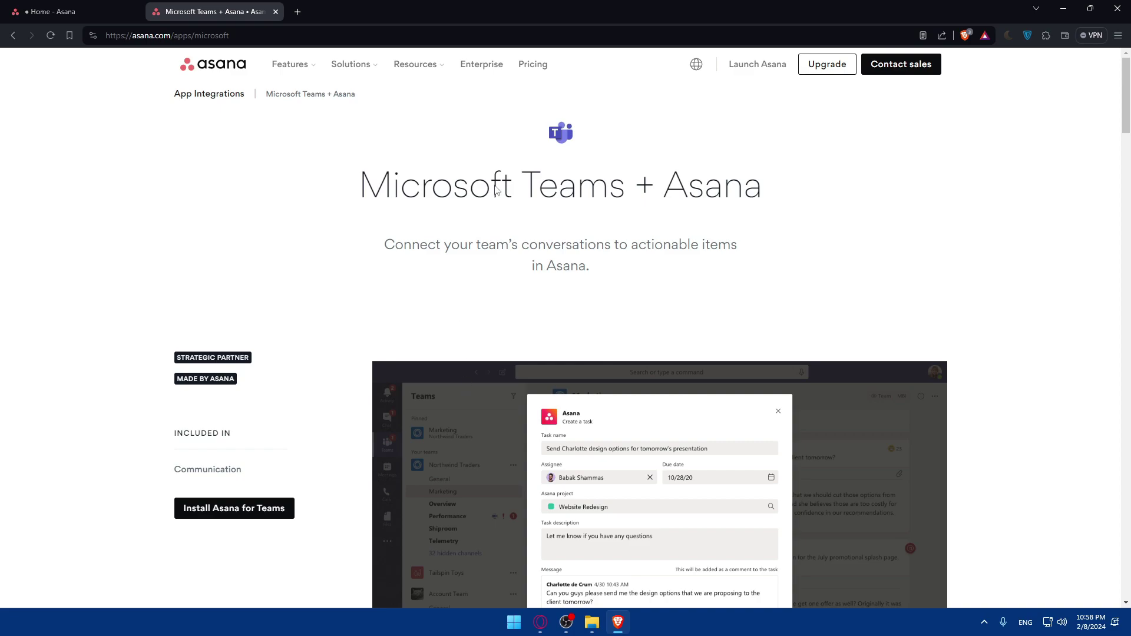
scroll(744, 204, "down", 6)
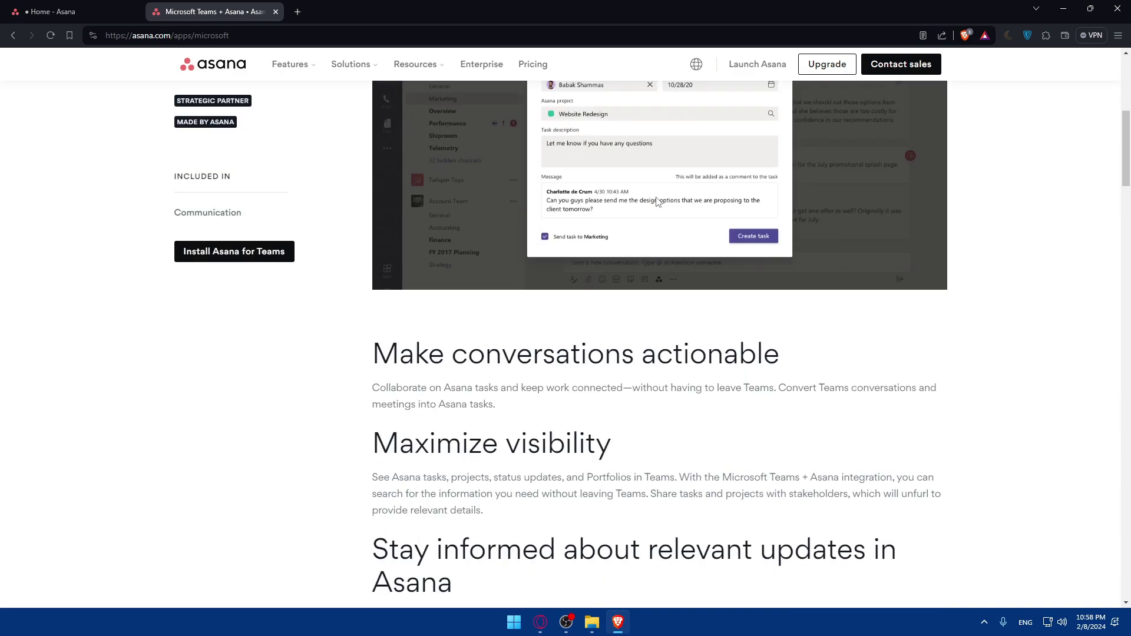
scroll(789, 360, "up", 3)
scroll(613, 354, "down", 3)
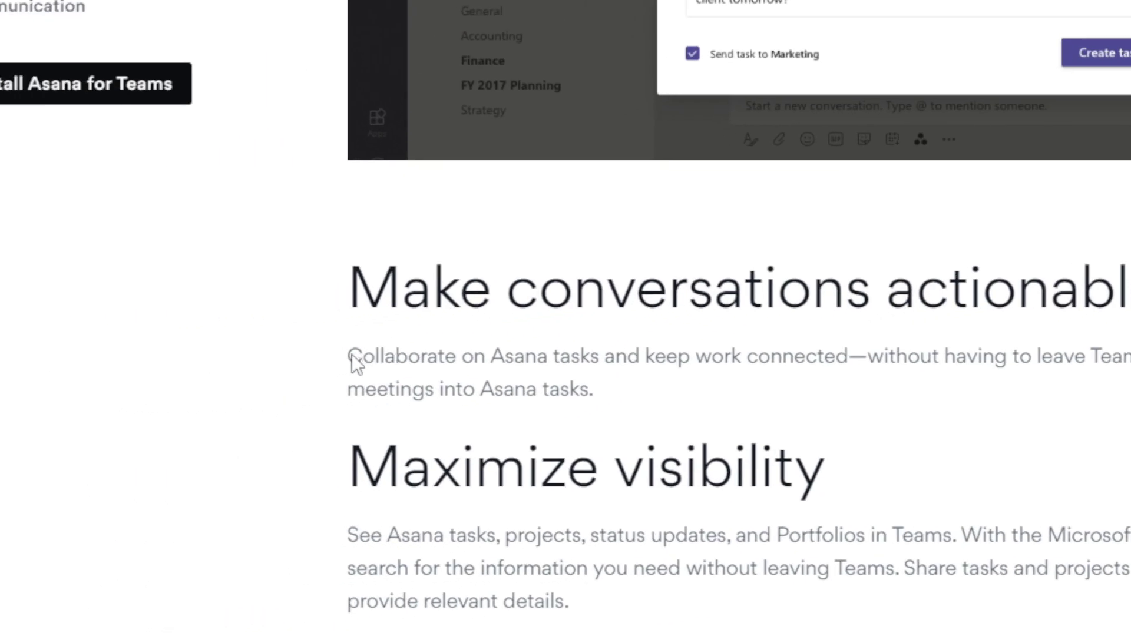
- Read the 'Make conversations actionable' passage about turning Teams messages and meetings into Asana work
left_click_drag(8, 368, 328, 368)
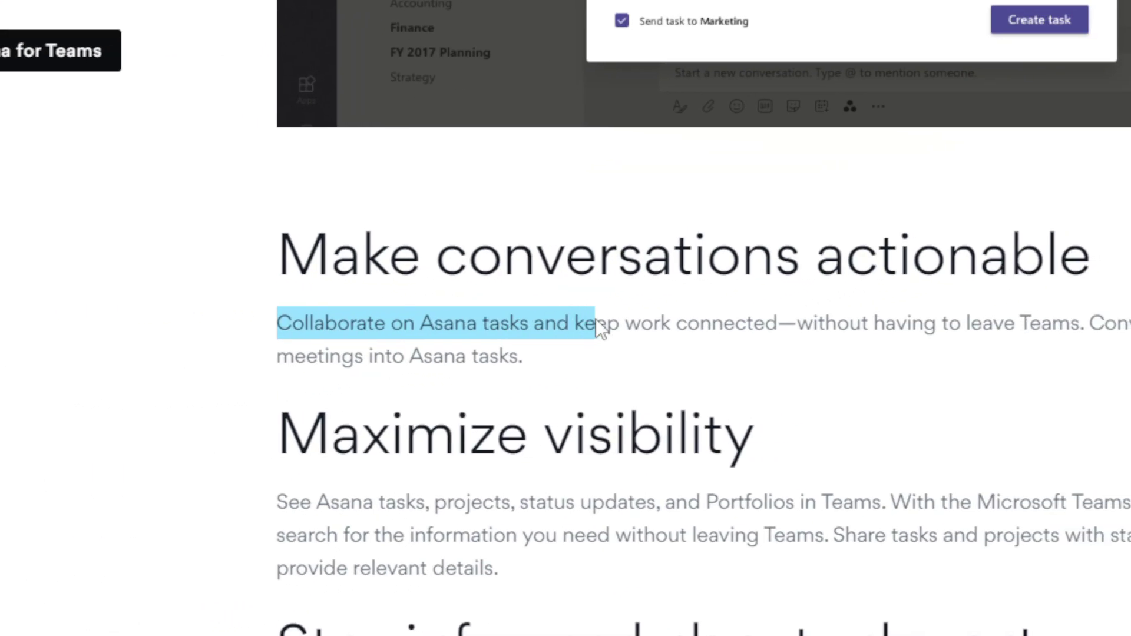
left_click_drag(600, 326, 1130, 328)
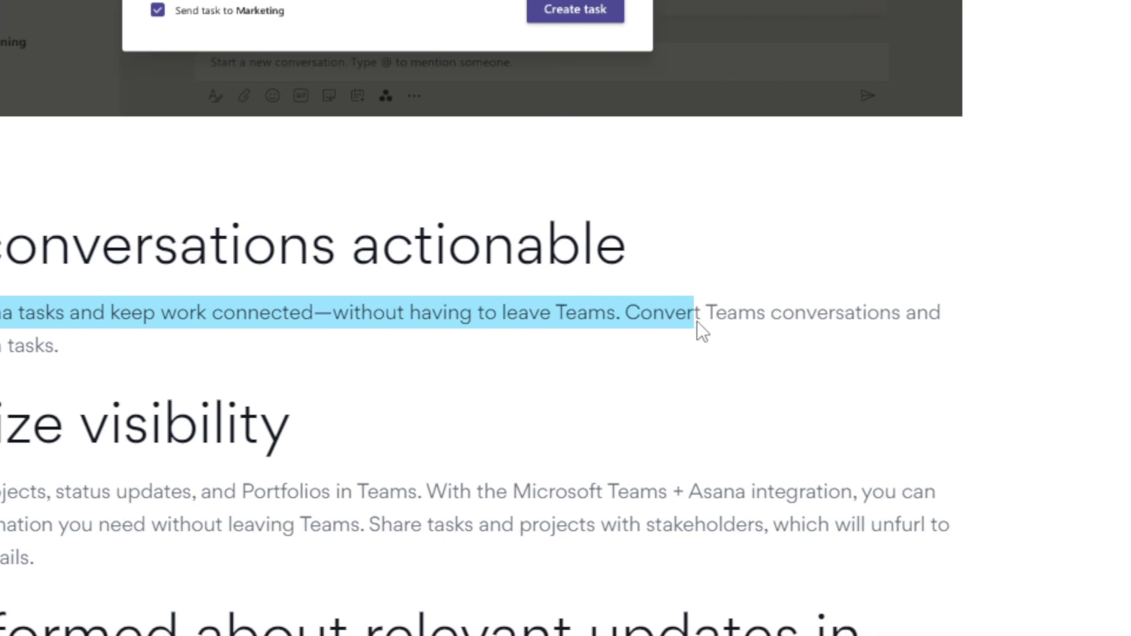
left_click_drag(698, 322, 596, 323)
left_click(620, 305)
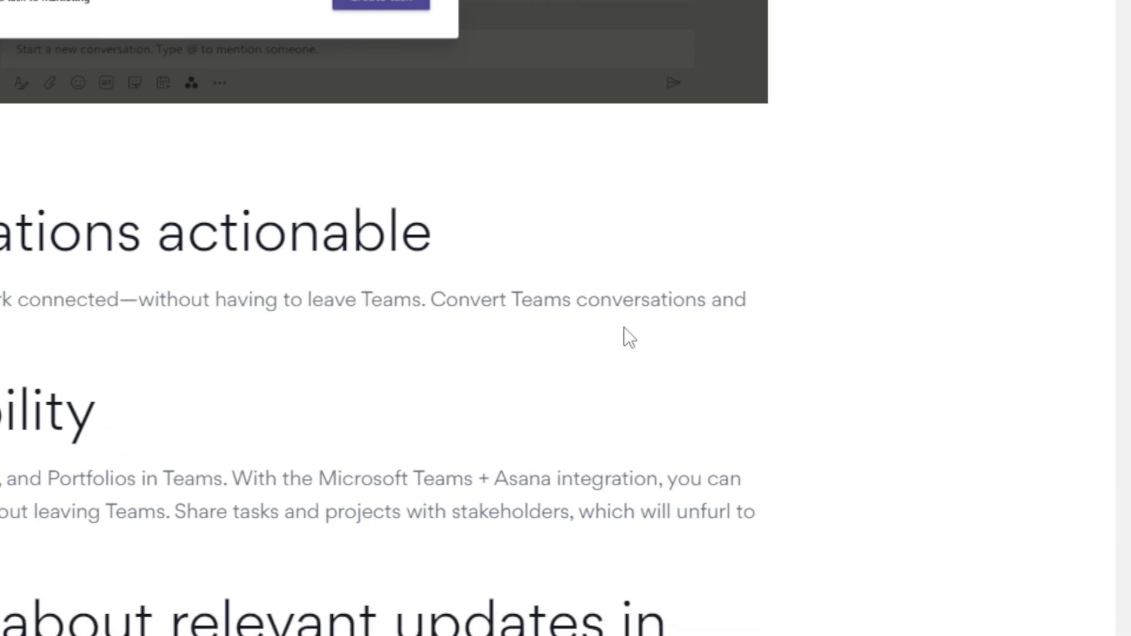
left_click_drag(412, 321, 606, 324)
left_click(613, 325)
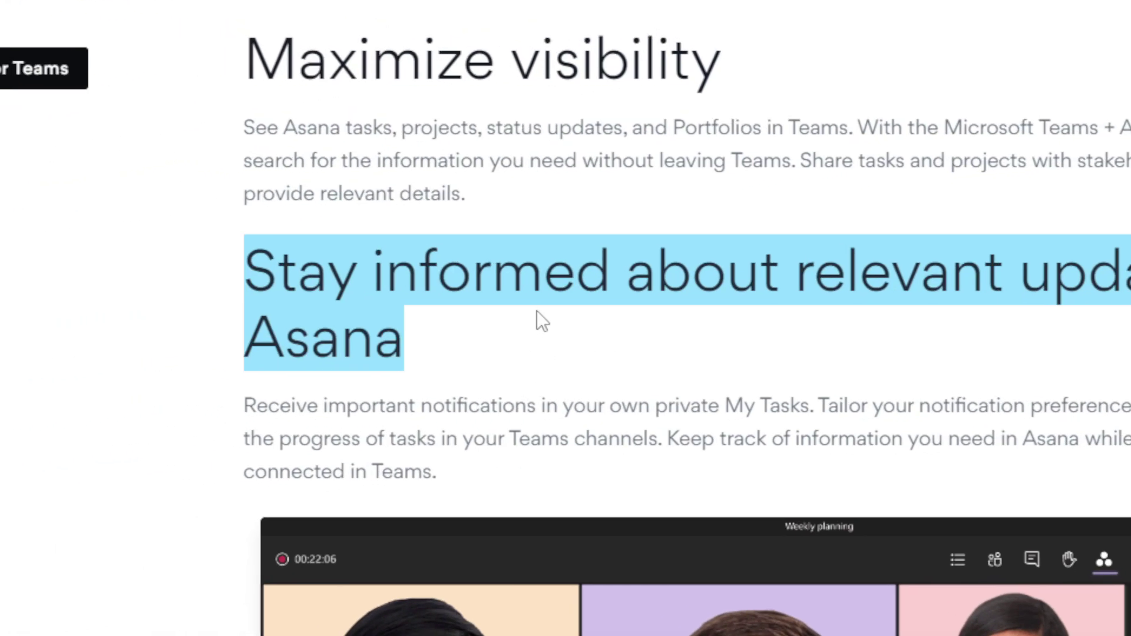
- Read the 'Stay informed' section on notifications, per-channel updates and task progress
left_click(414, 308)
left_click_drag(348, 407, 681, 420)
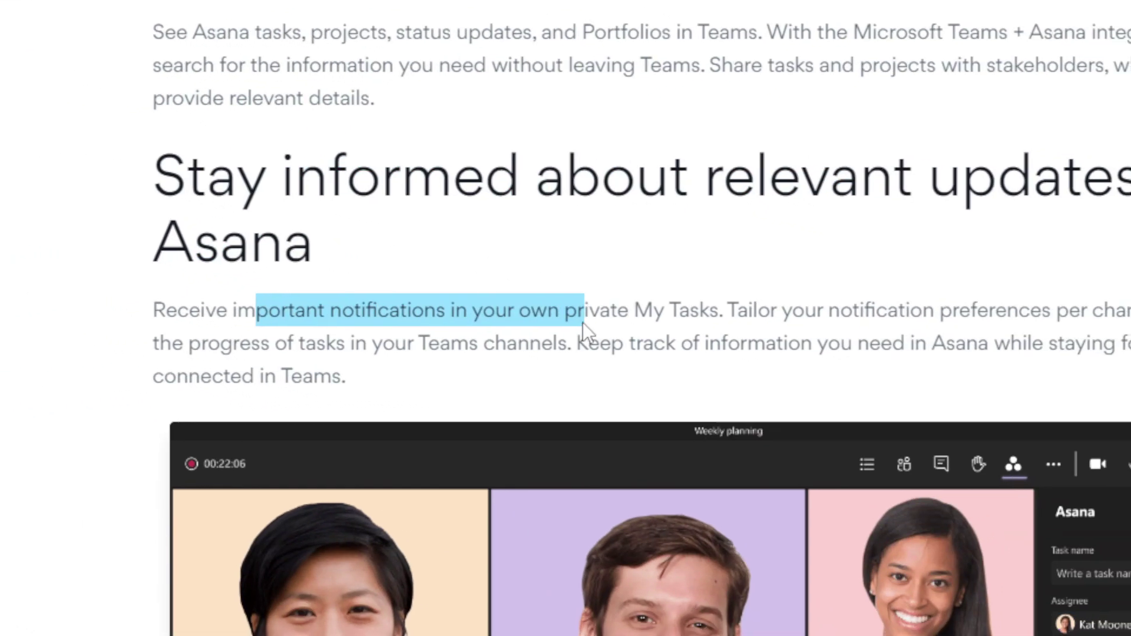
left_click_drag(582, 323, 756, 313)
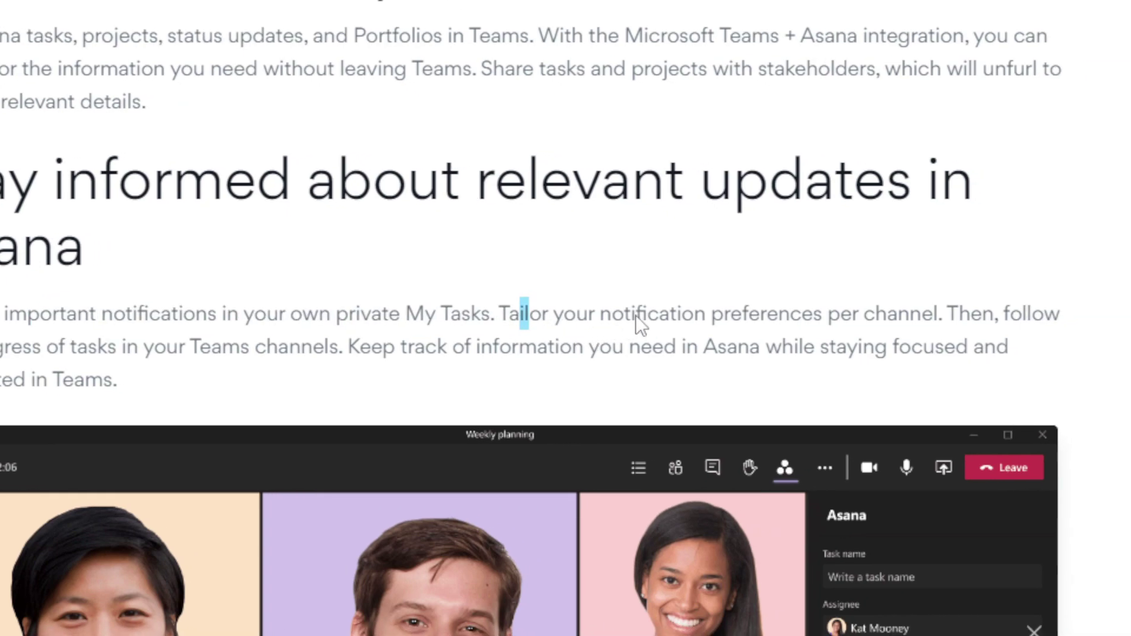
left_click_drag(937, 314, 816, 312)
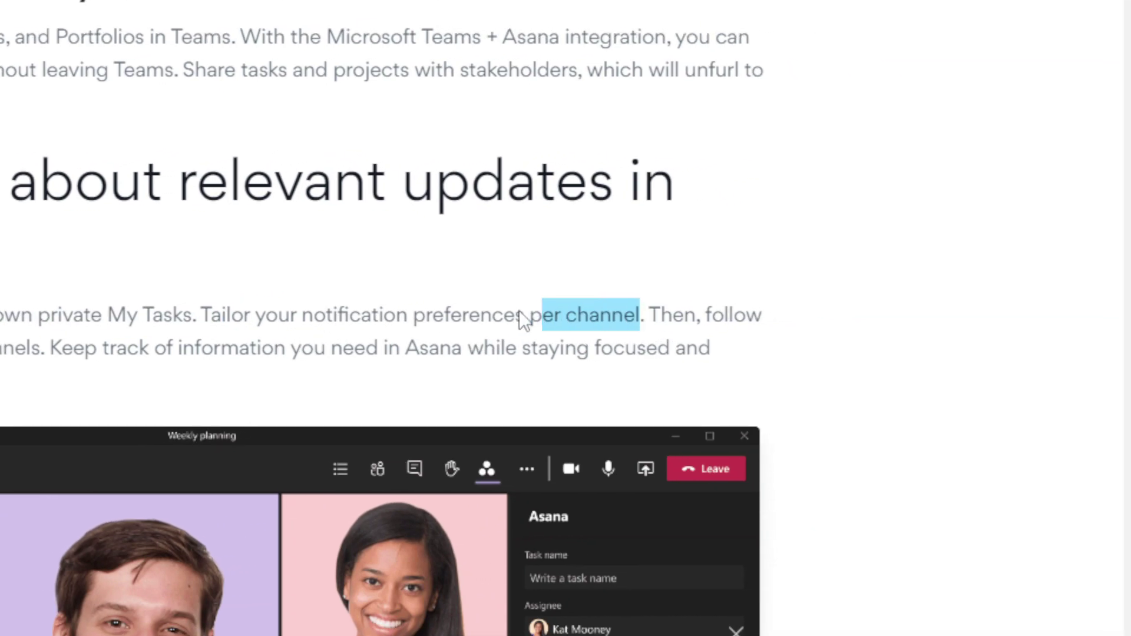
left_click_drag(520, 312, 699, 323)
left_click_drag(99, 345, 585, 320)
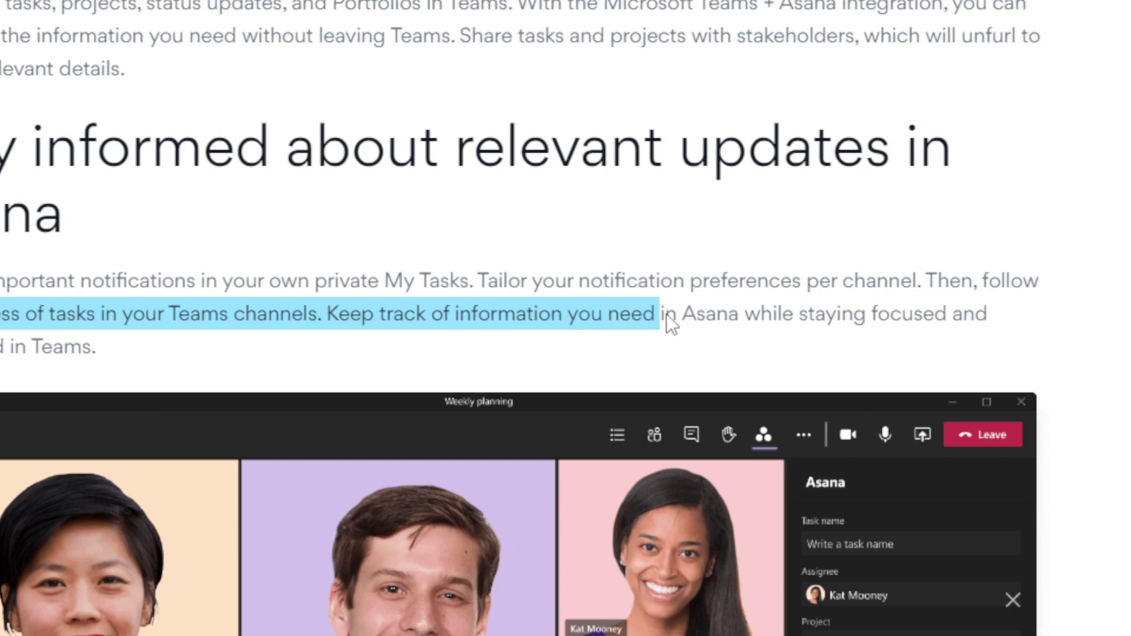
left_click_drag(668, 315, 677, 324)
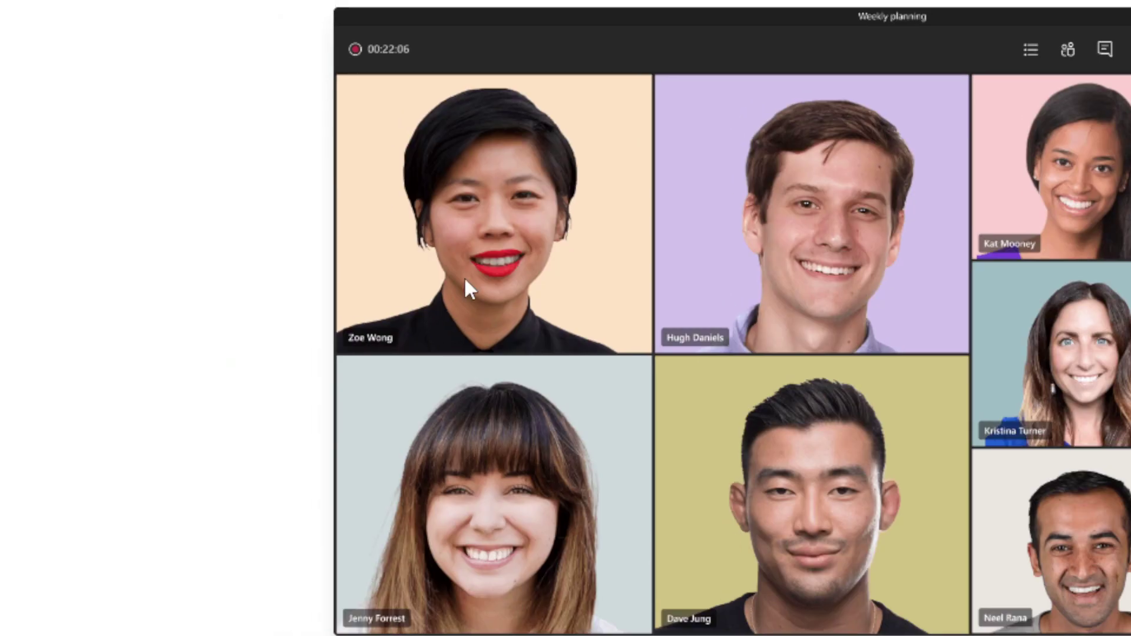
scroll(471, 393, "down", 5)
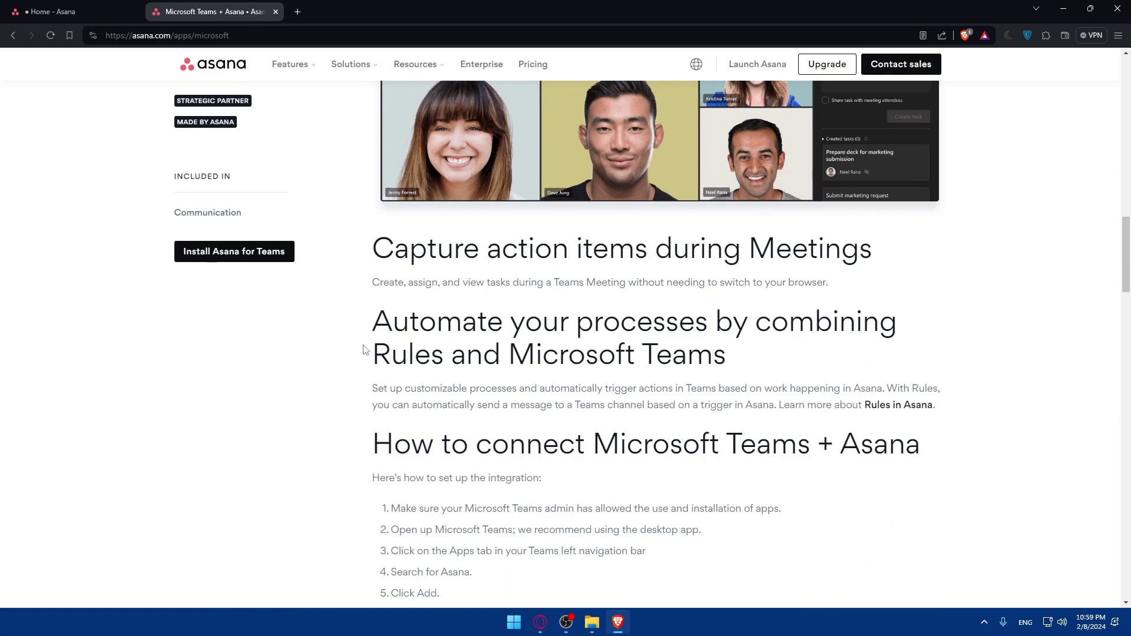
- Skim the 'Automate your processes' section and the start of setup step 1
left_click_drag(902, 327, 616, 325)
left_click(621, 325)
scroll(360, 430, "down", 2)
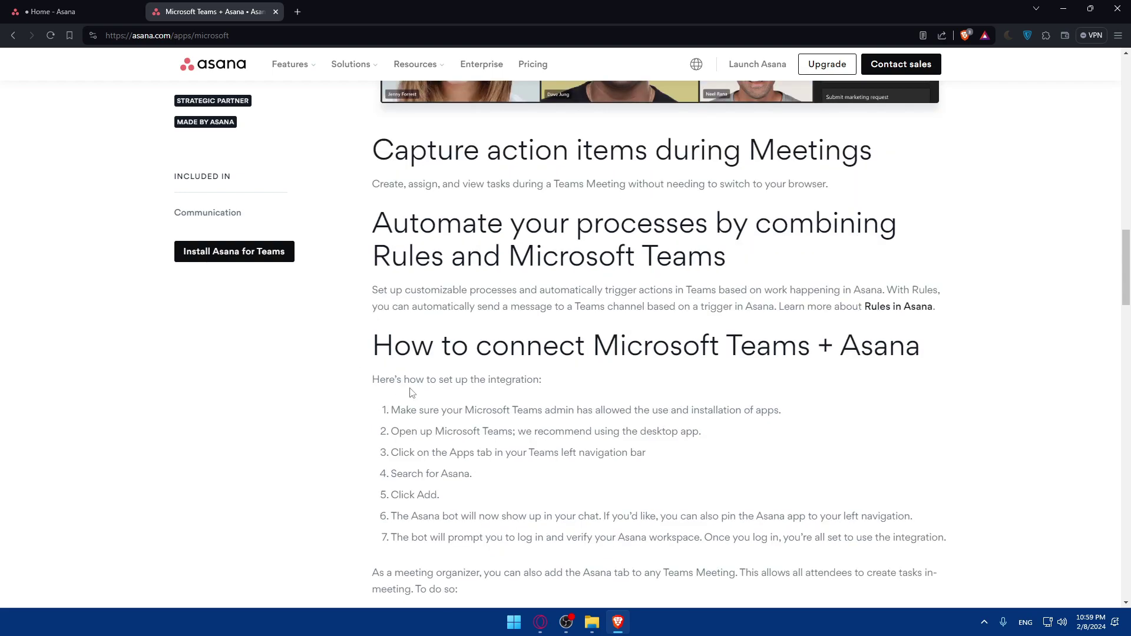
left_click_drag(390, 411, 480, 418)
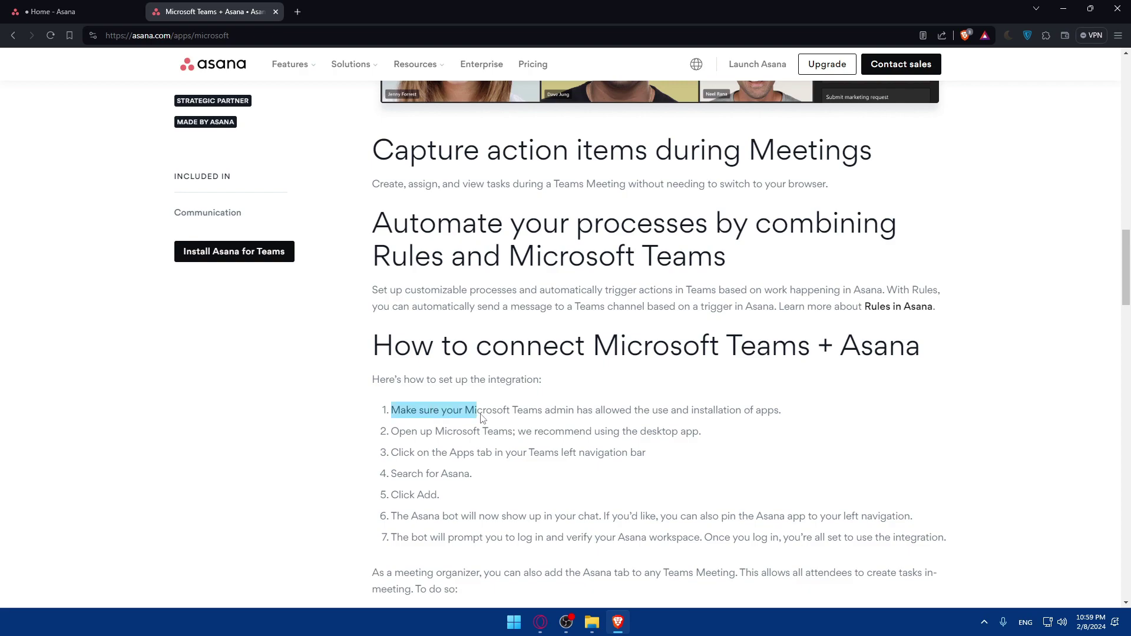
left_click(486, 419)
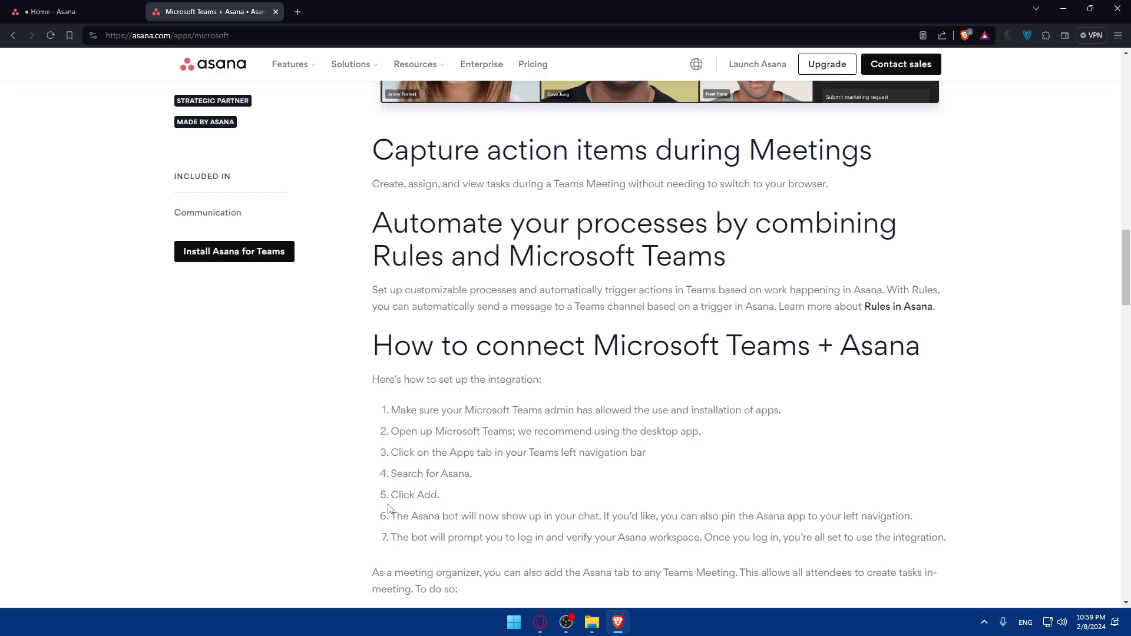
- Read through the 'How to connect Microsoft Teams + Asana' setup instructions
scroll(624, 474, "down", 8)
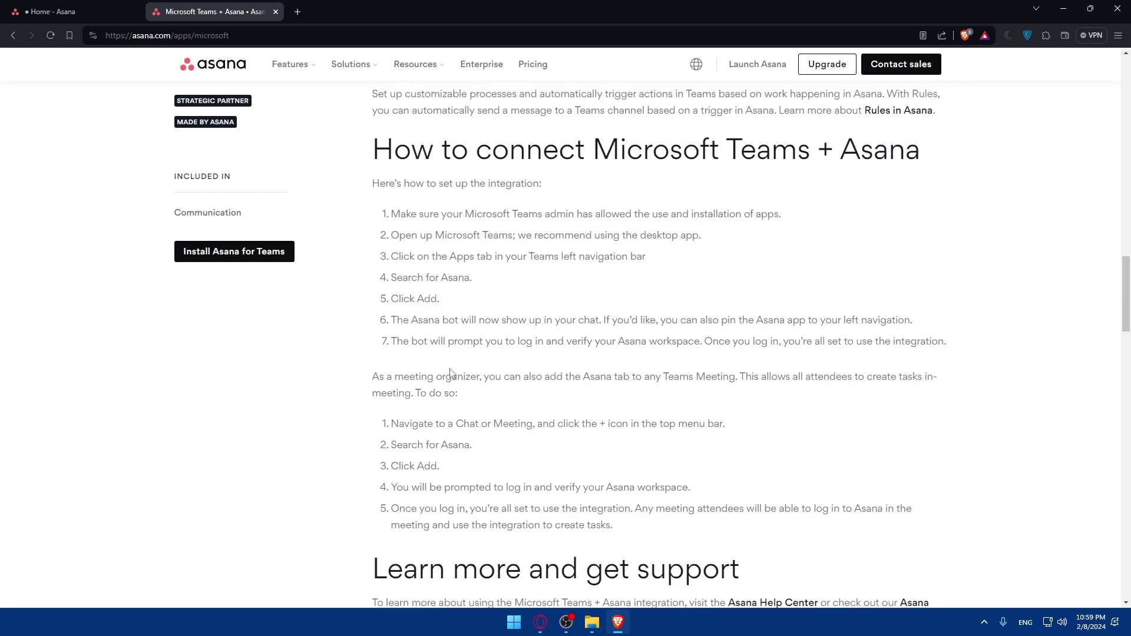
scroll(499, 293, "up", 5)
left_click_drag(368, 187, 560, 503)
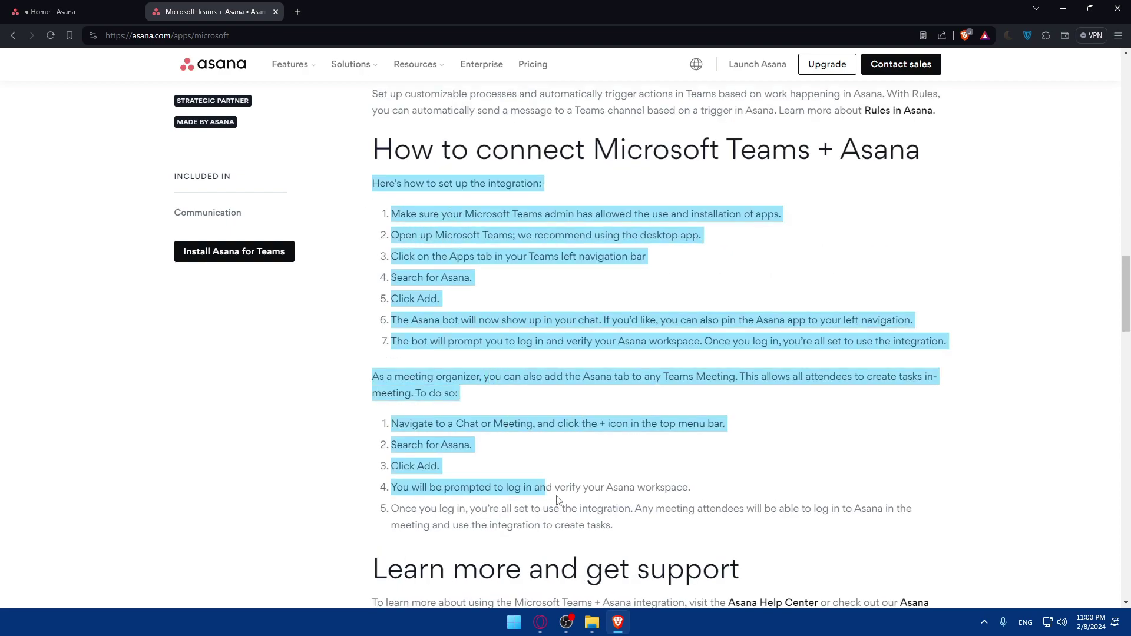
left_click(591, 519)
left_click_drag(613, 537, 391, 321)
left_click(457, 236)
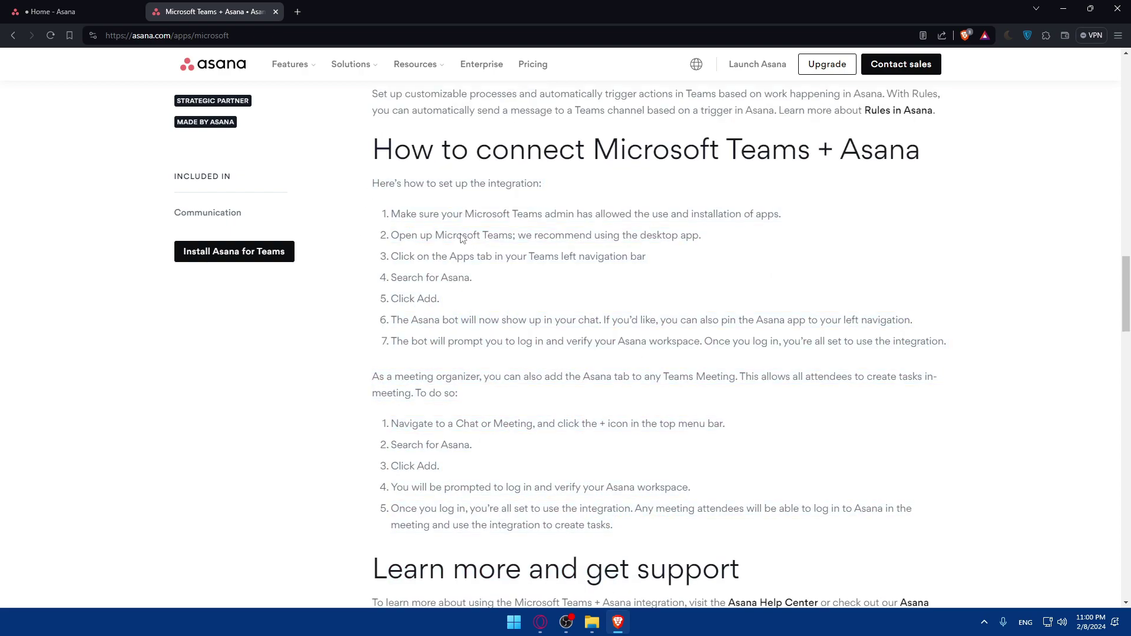
scroll(475, 252, "down", 5)
scroll(479, 286, "up", 15)
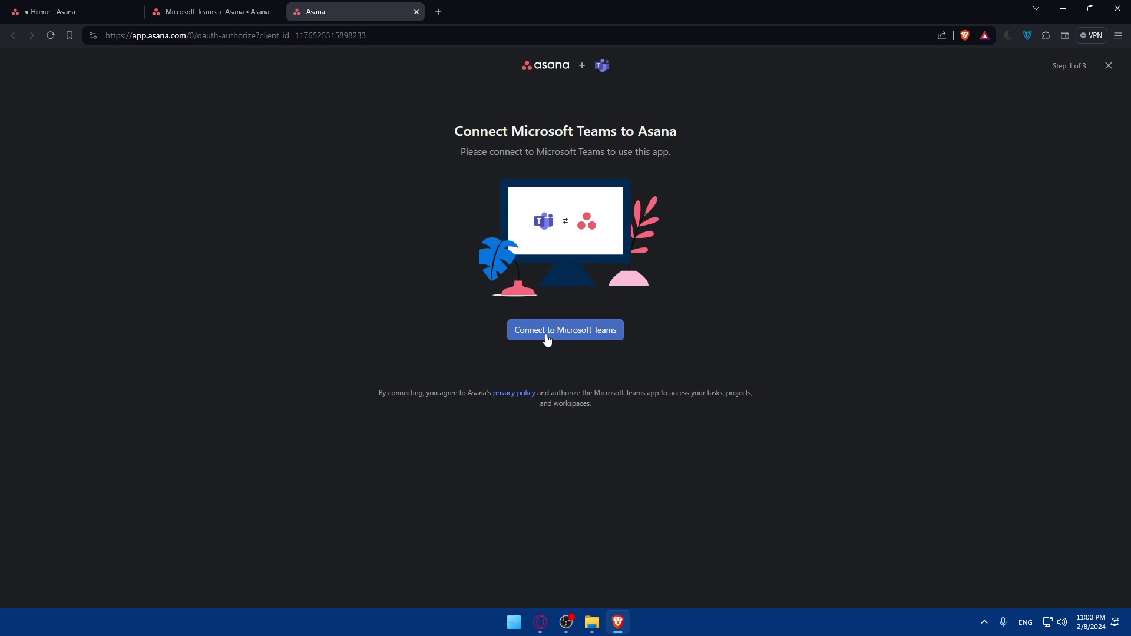
- Start connecting to Microsoft Teams and read the permission request and authorization statements
left_click_drag(439, 152, 728, 156)
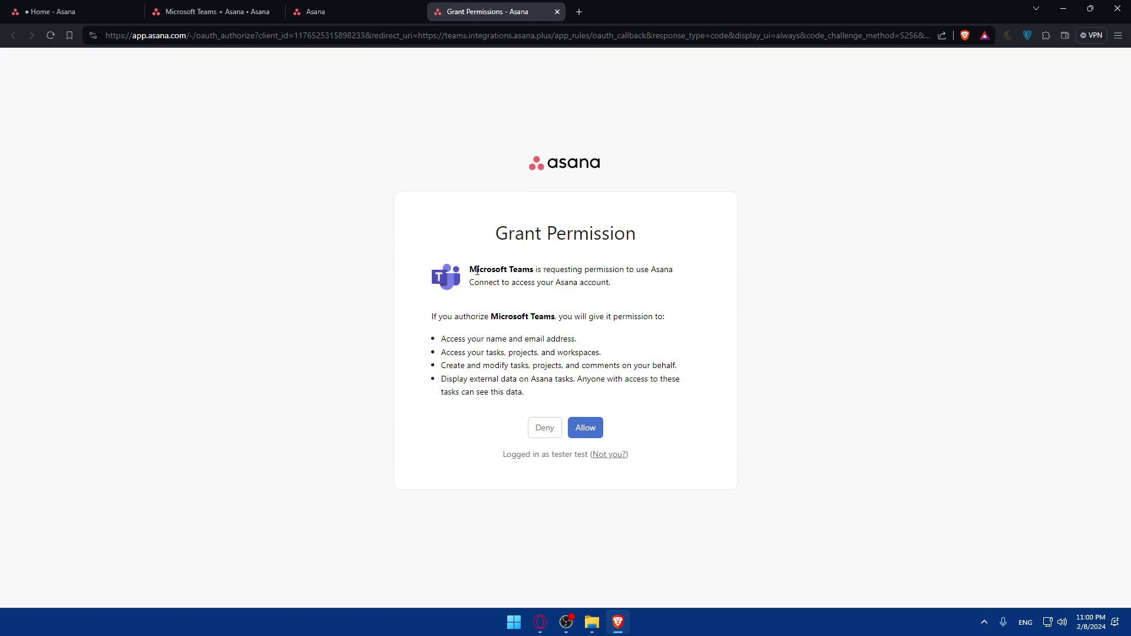
left_click_drag(477, 270, 630, 268)
left_click(630, 266)
left_click_drag(431, 317, 563, 318)
left_click(585, 328)
- Review the task-editing and external-data permissions and the signed-in user's name
left_click_drag(466, 367, 557, 375)
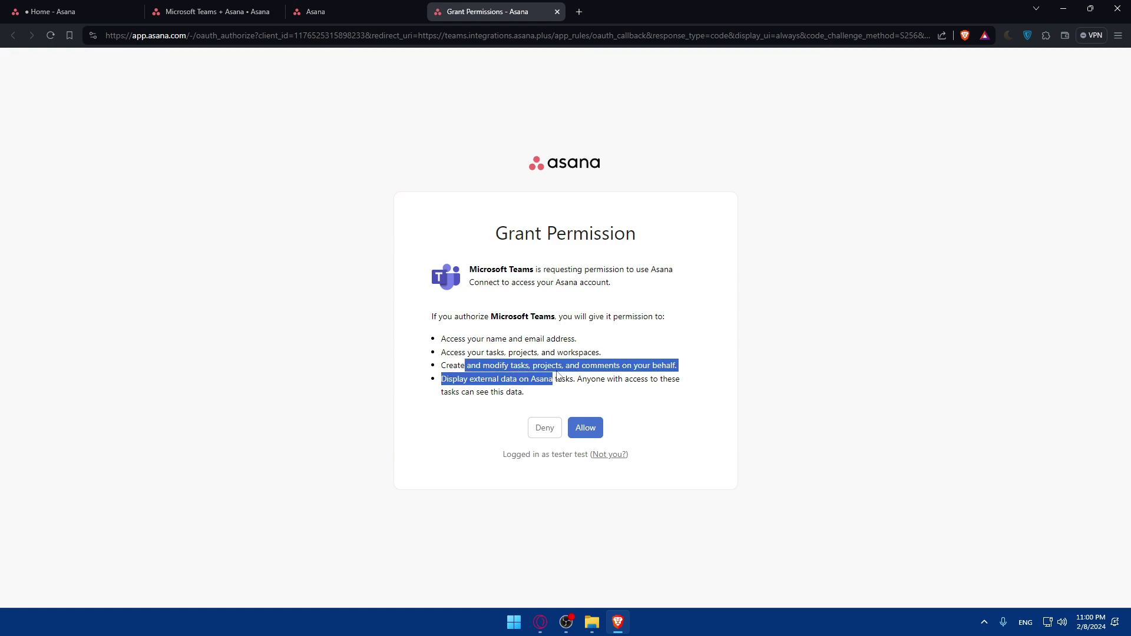
left_click(592, 363)
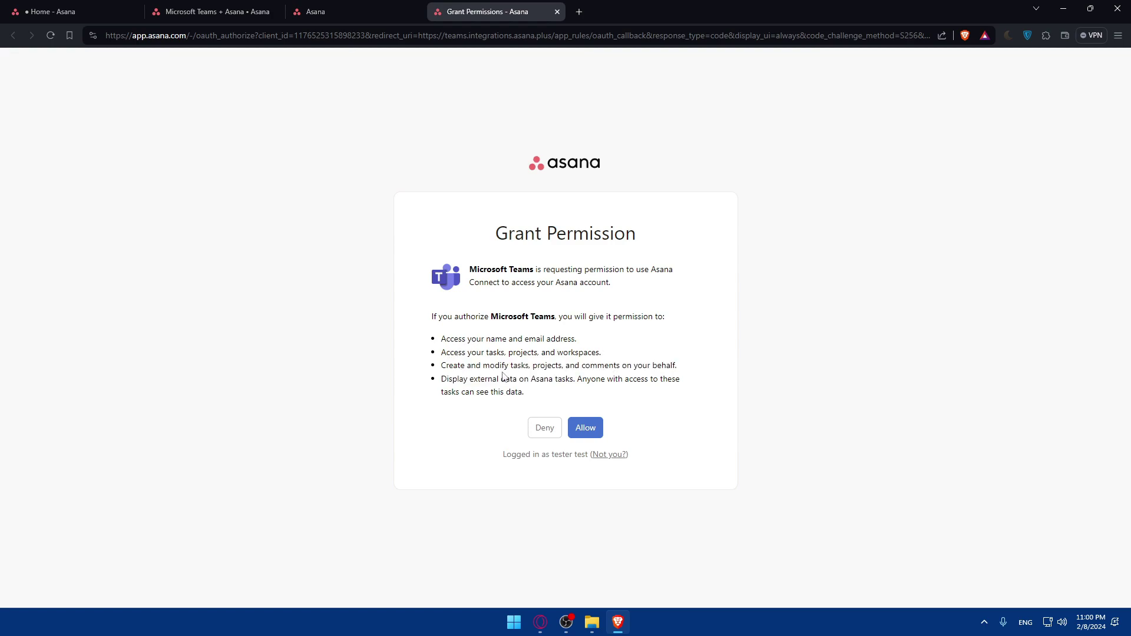
left_click_drag(451, 378, 555, 380)
left_click(555, 379)
left_click_drag(554, 455, 574, 456)
left_click(570, 459)
double_click(556, 458)
left_click(557, 459)
- Allow Teams access, try signing in with the saved account e-mail, then clear the rejected address
left_click(574, 428)
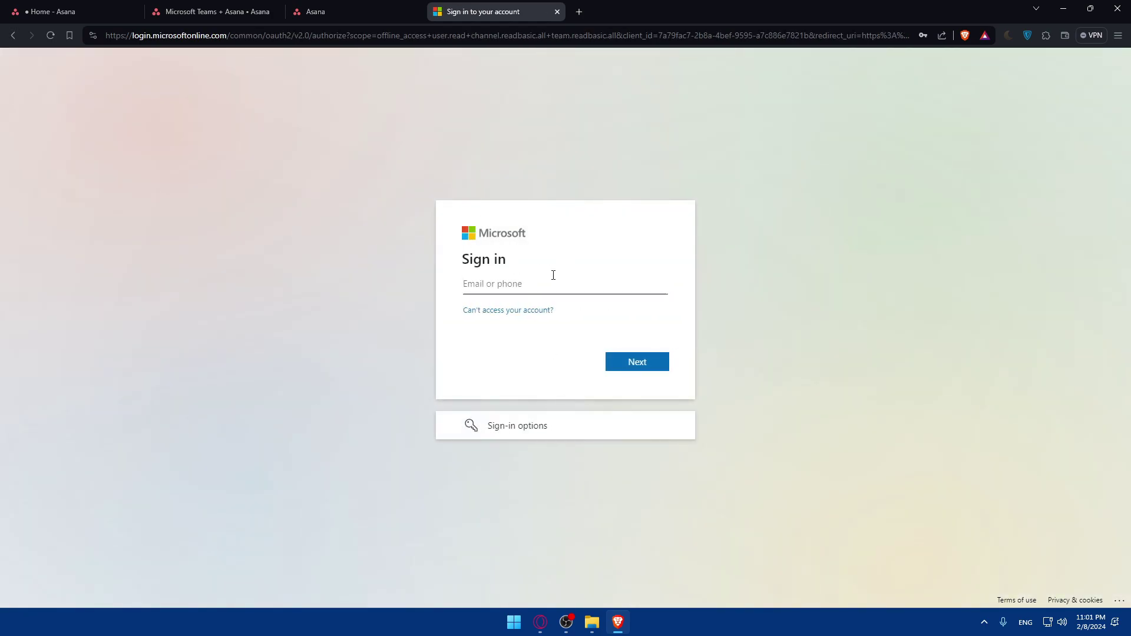
left_click(507, 284)
left_click(507, 284)
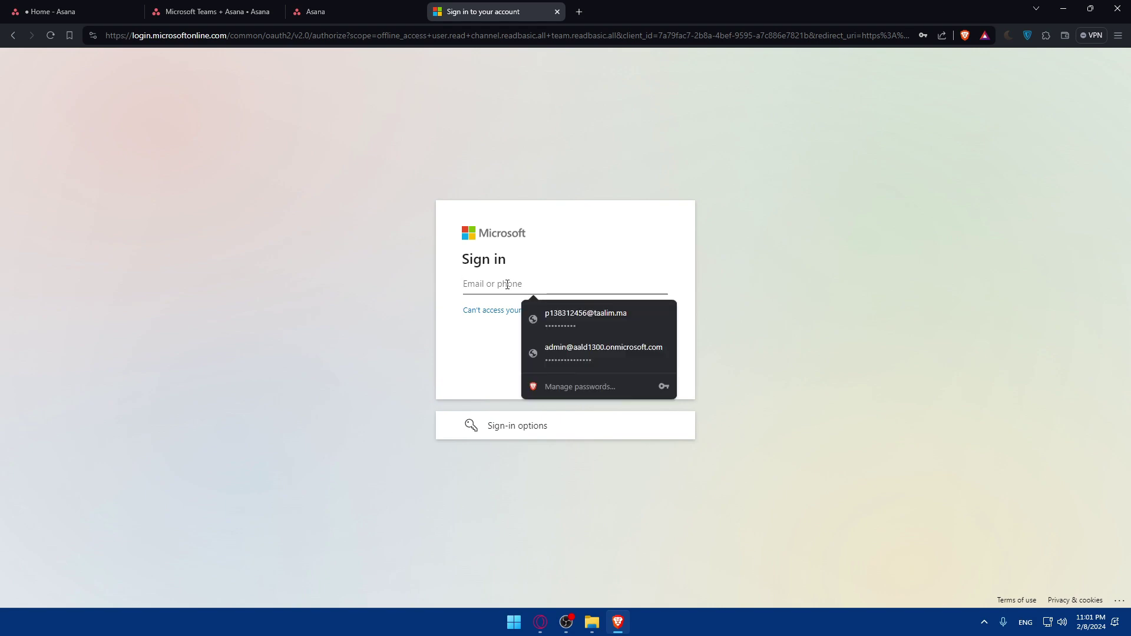
type("test")
left_click(543, 310)
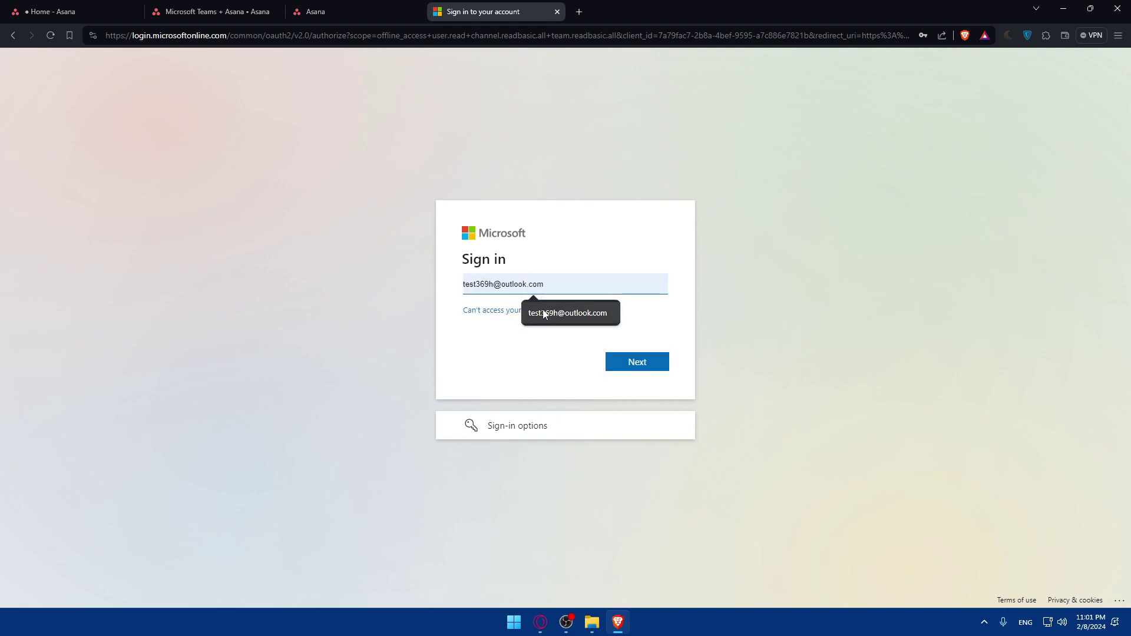
left_click(631, 360)
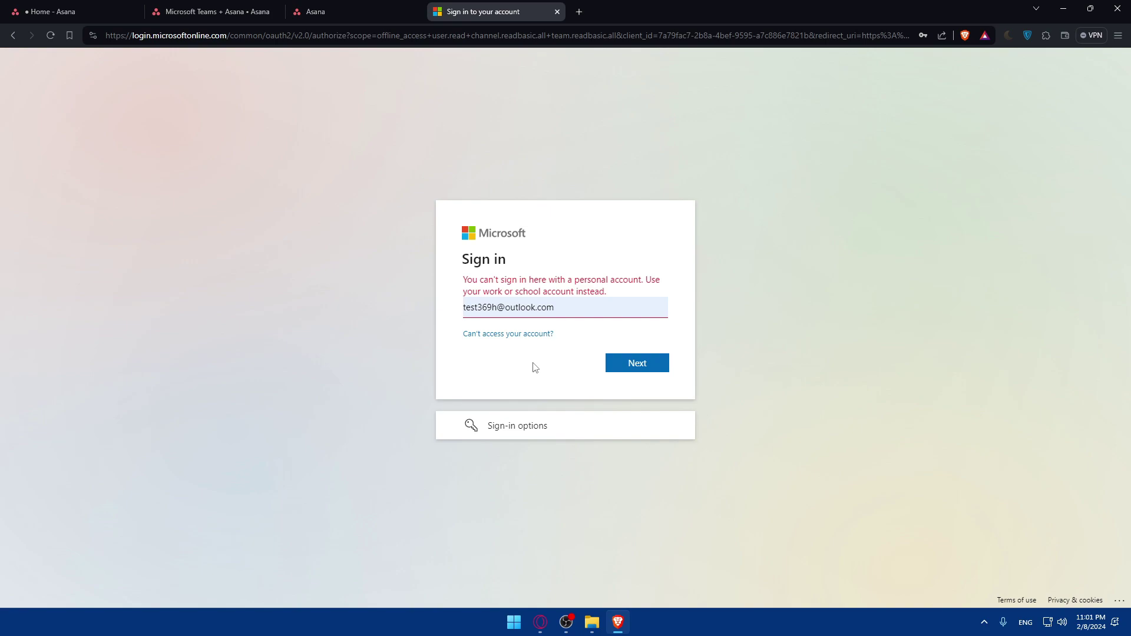
key("ctrl+a")
key("BackSpace")
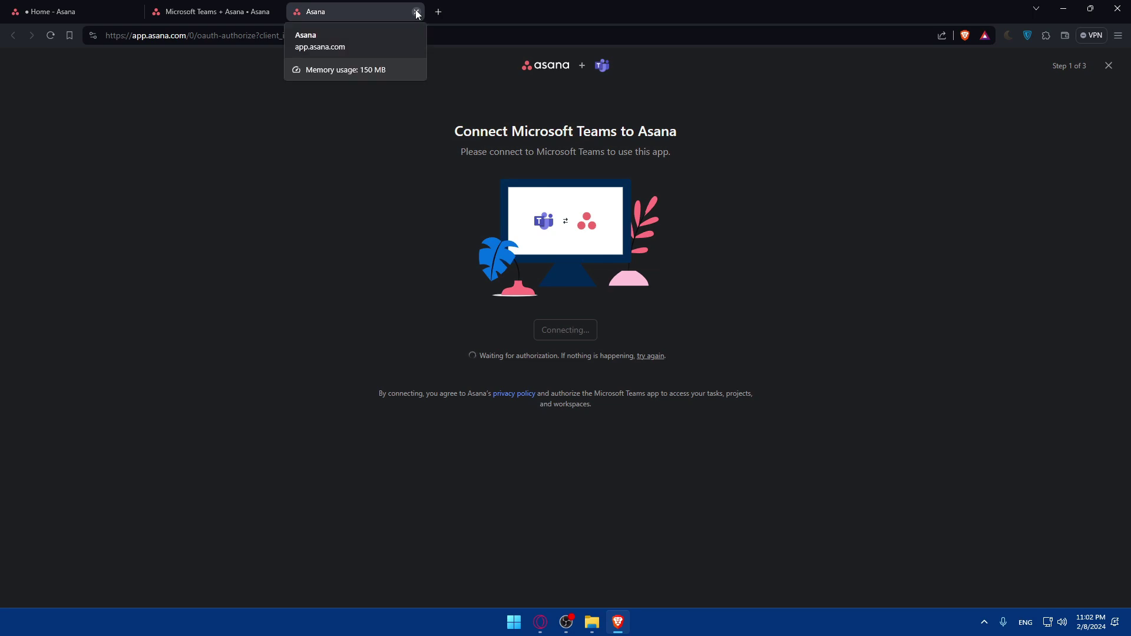
- Close the Asana connection tab, confirming Leave on the second attempt
left_click(416, 12)
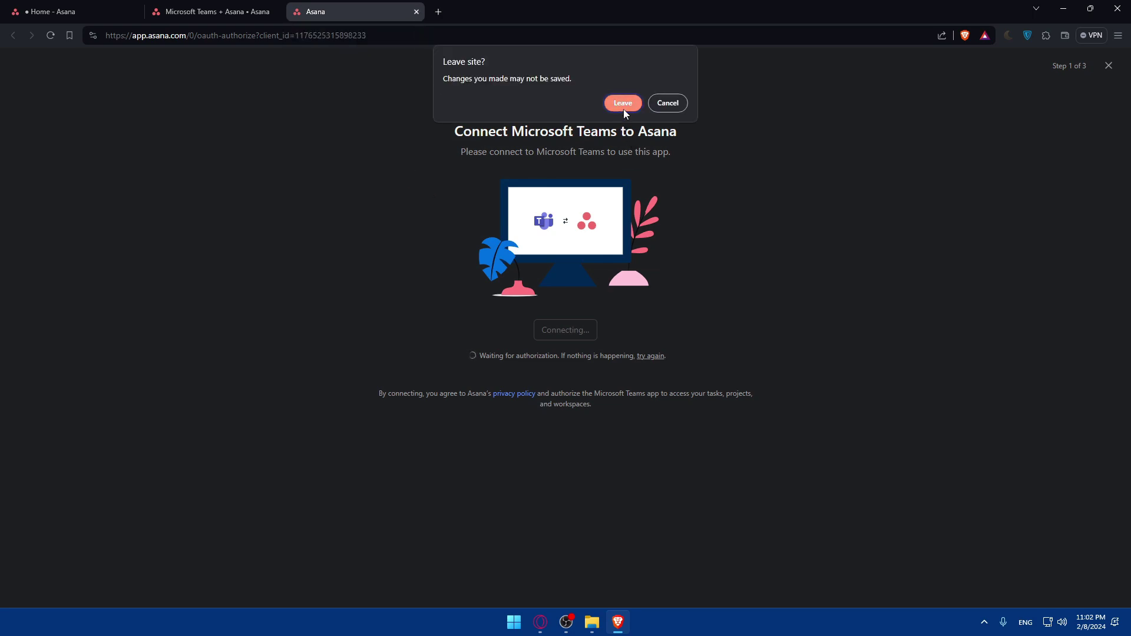
left_click(667, 106)
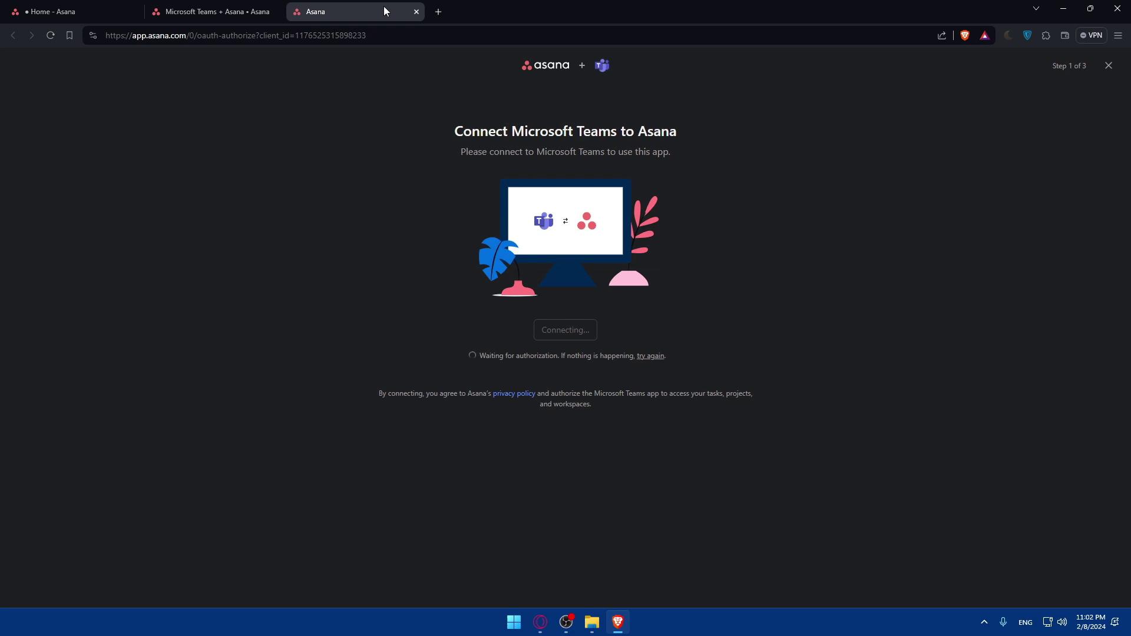
left_click(416, 12)
left_click(621, 121)
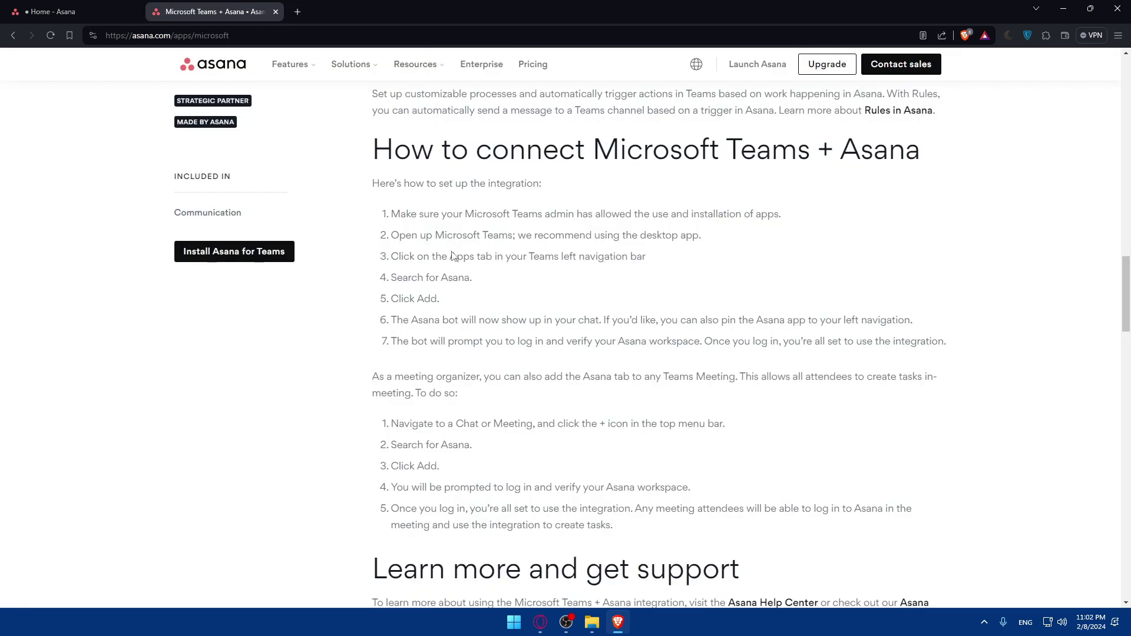
- Retry installing and connecting Asana for Teams, then close the Microsoft sign-in tab
left_click(231, 254)
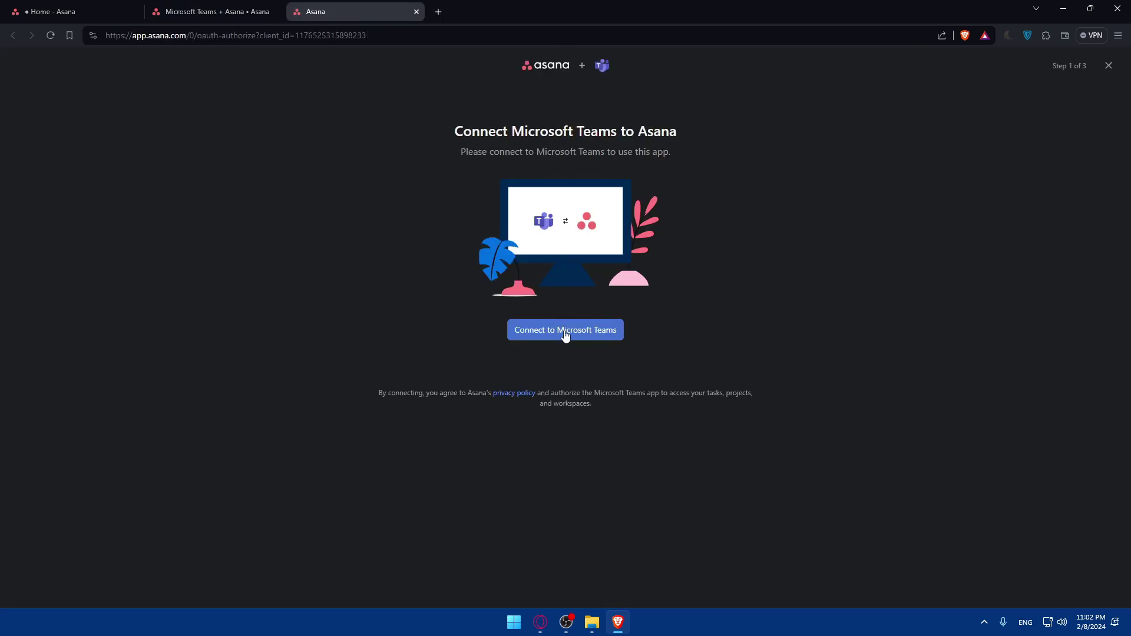
left_click(565, 331)
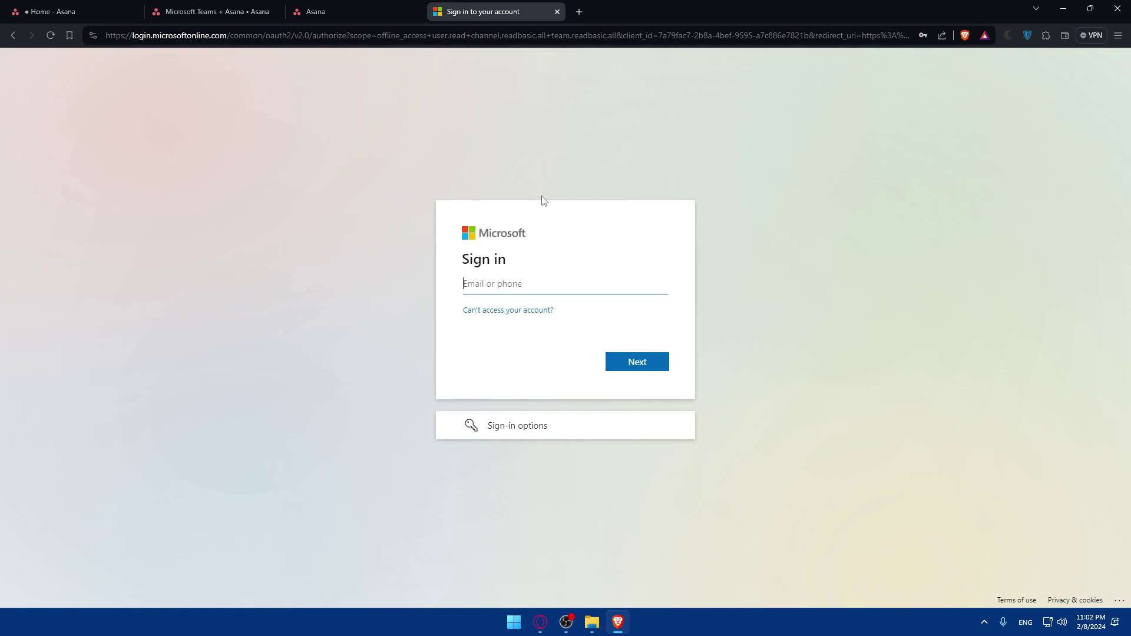
left_click(557, 13)
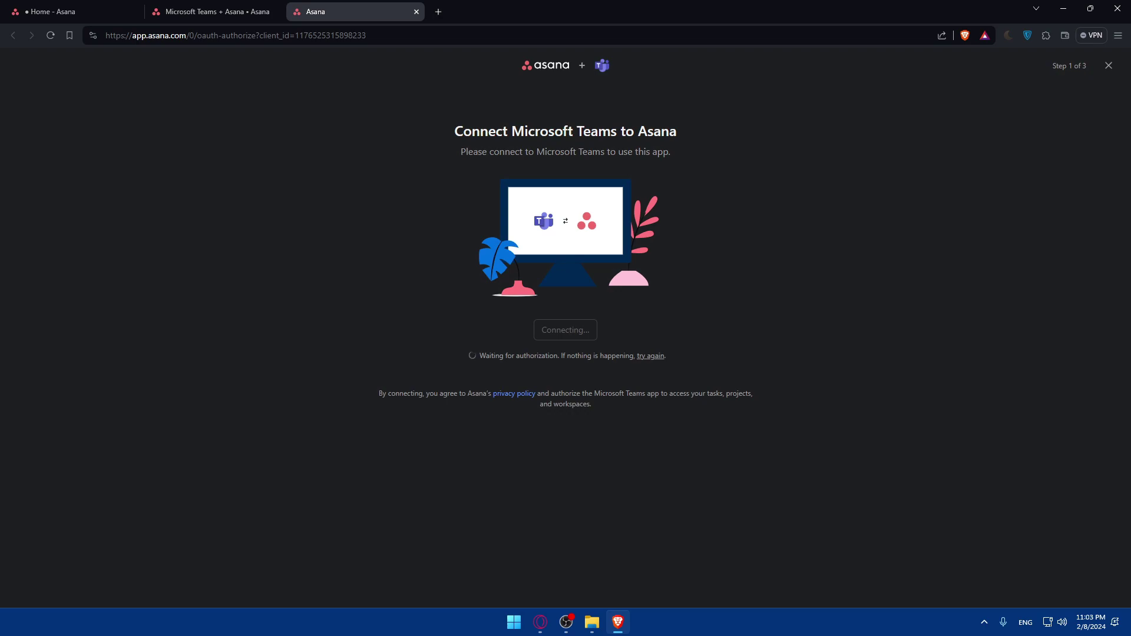
- Close the Microsoft Teams + Asana tab and return to Asana Home
left_click(268, 16)
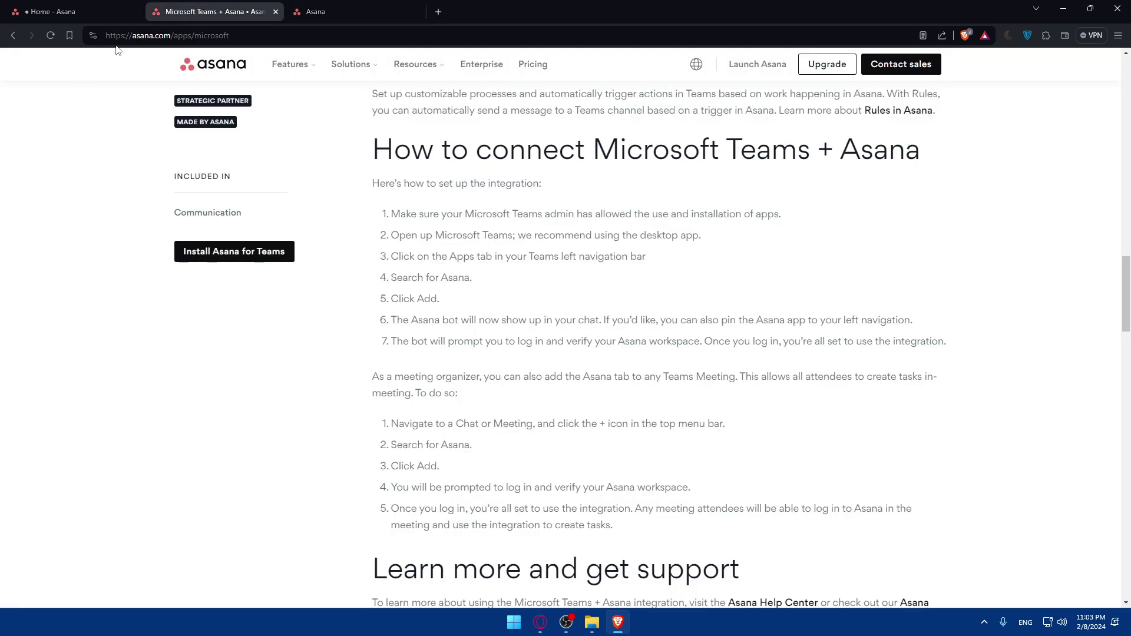
left_click(275, 12)
left_click(36, 12)
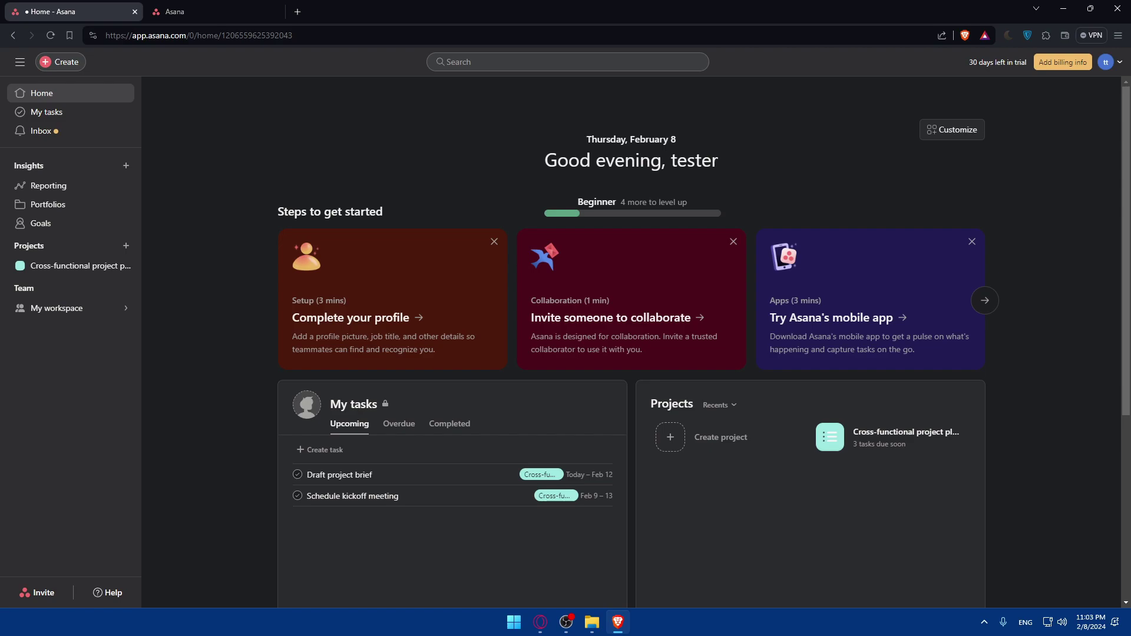
key("super")
type("tewam")
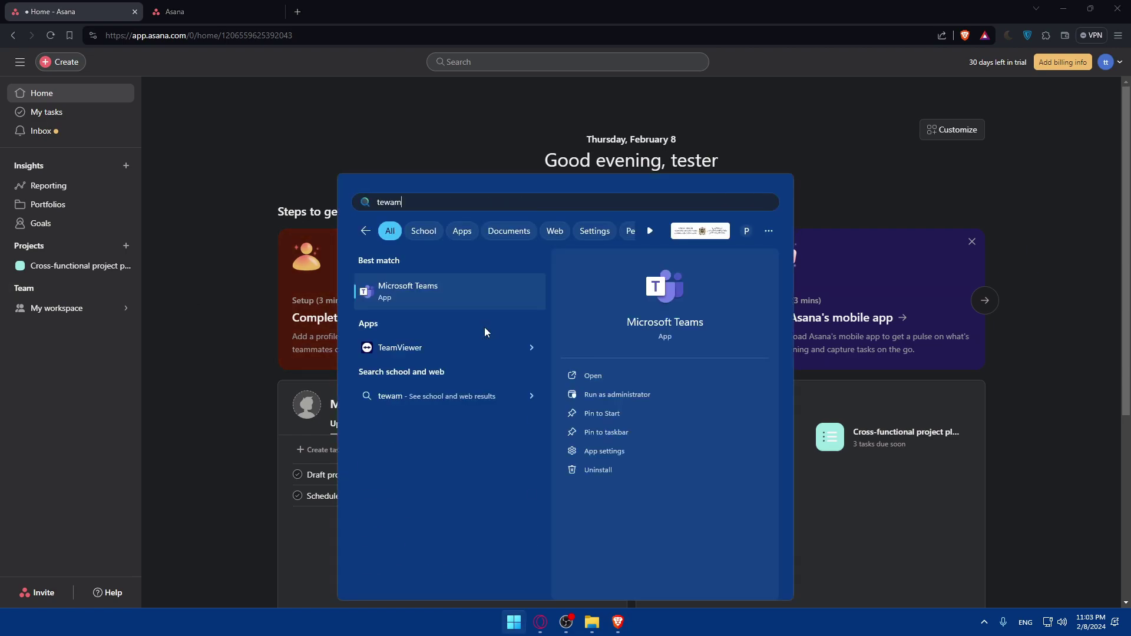
key("BackSpace")
key("BackSpace")
key("BackSpace")
type("am")
key("Return")
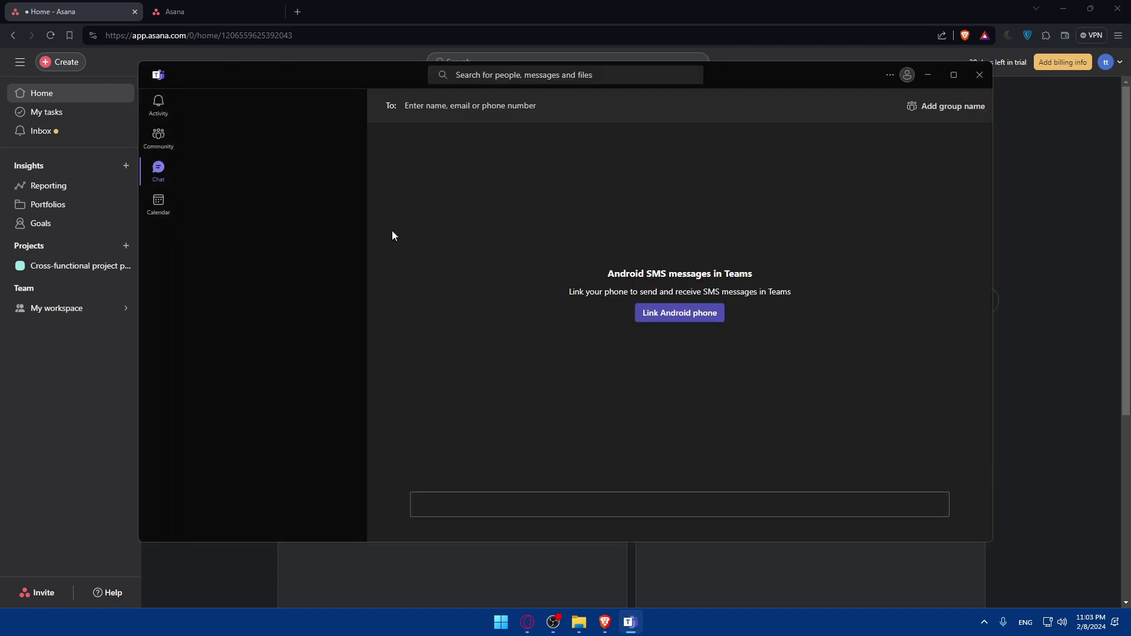
type("heal")
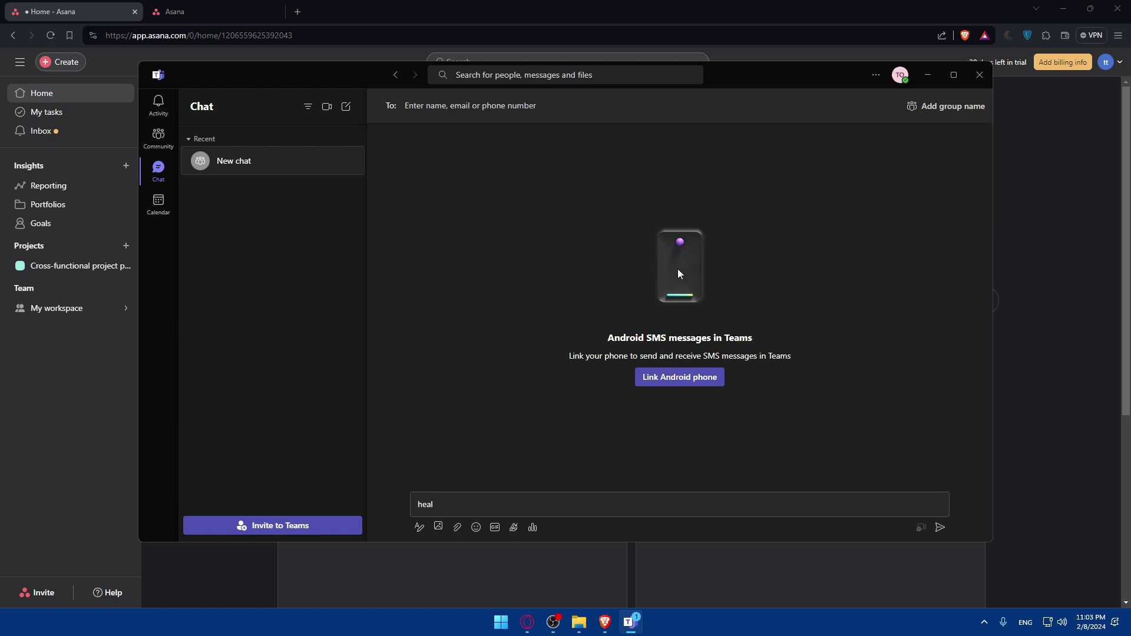
left_click(984, 622)
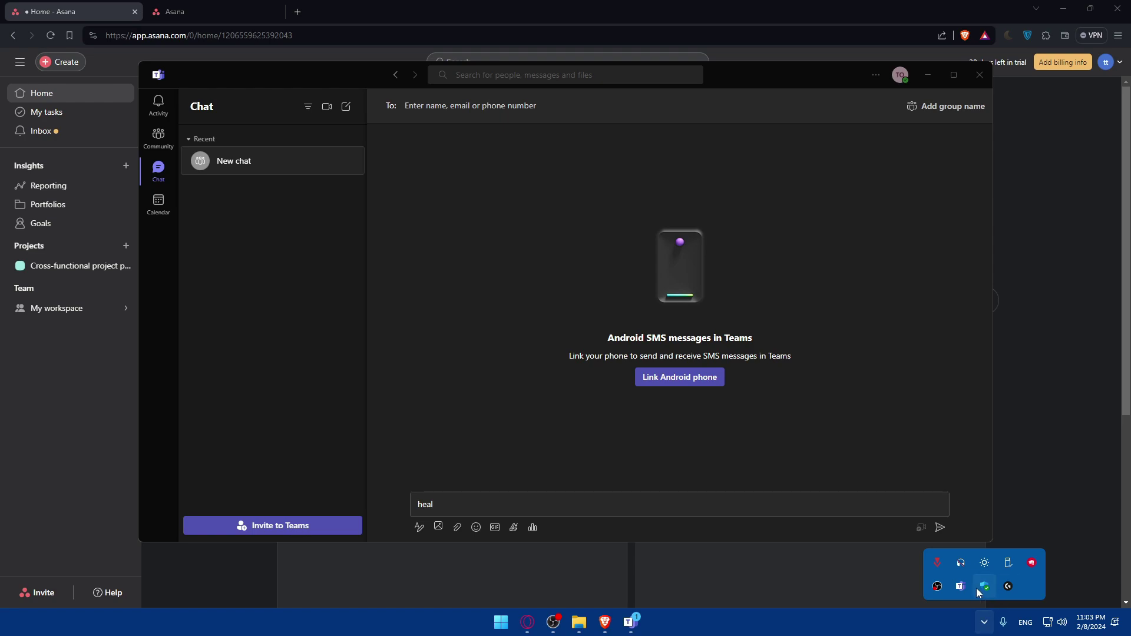
right_click(961, 586)
left_click(969, 578)
left_click(260, 147)
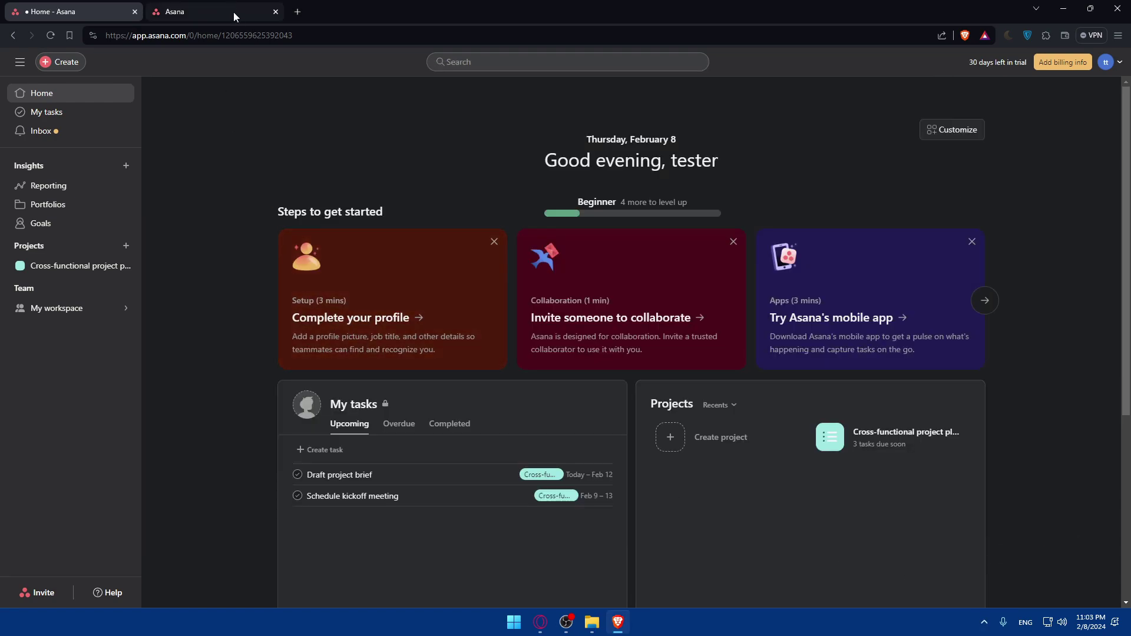